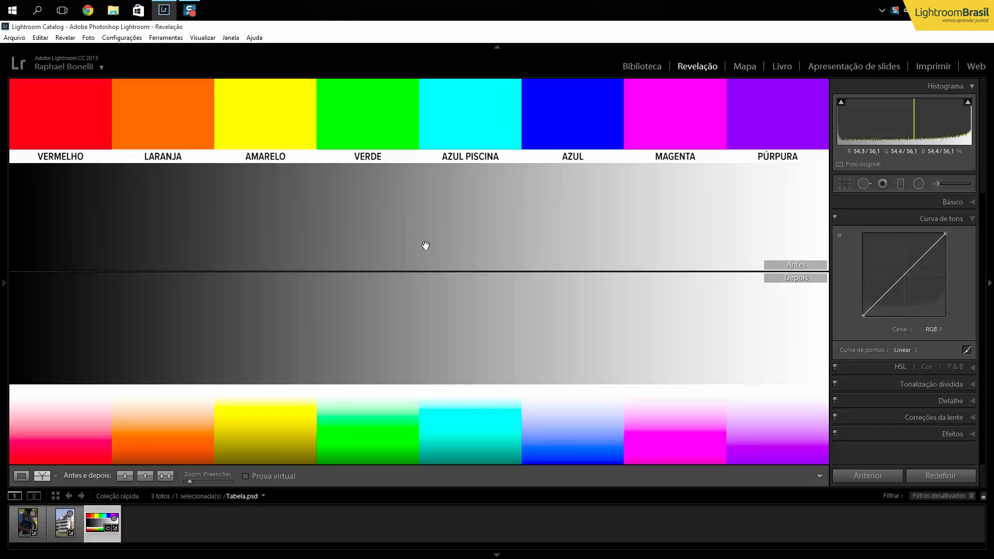
# - Try brightening the dark tones in the tone curve's region mode, undo it, and return to point curve editing
pyautogui.moveTo(2, 242)
pyautogui.scroll(-1, 713, 220)
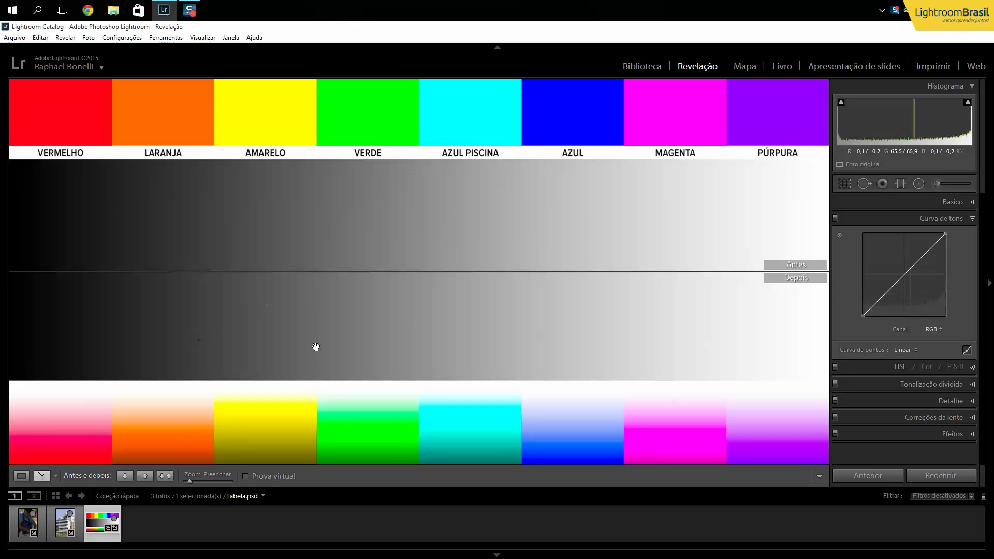
pyautogui.click(966, 350)
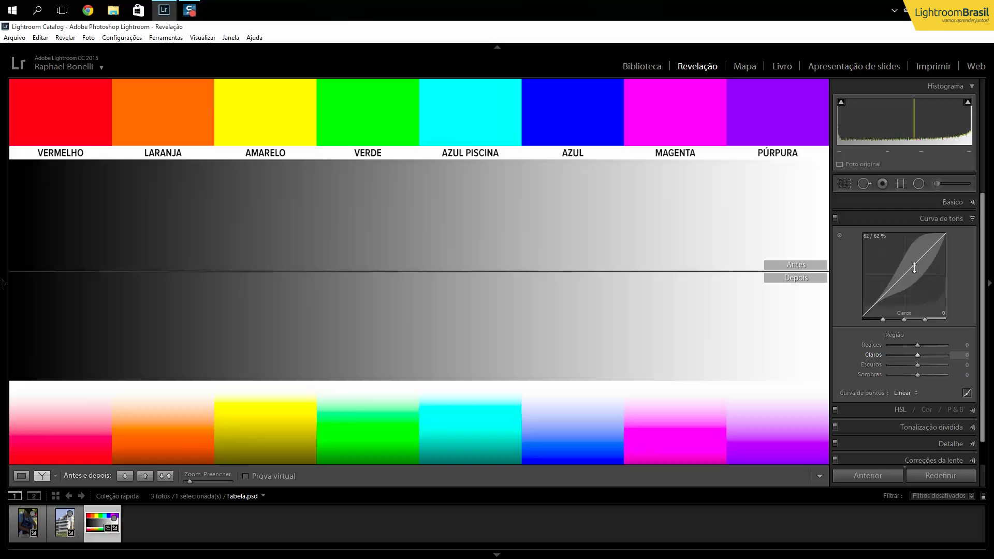
pyautogui.moveTo(889, 290)
pyautogui.mouseDown()
pyautogui.moveTo(892, 267)
pyautogui.moveTo(892, 278)
pyautogui.mouseUp()
pyautogui.hotkey('ctrl', 'z')
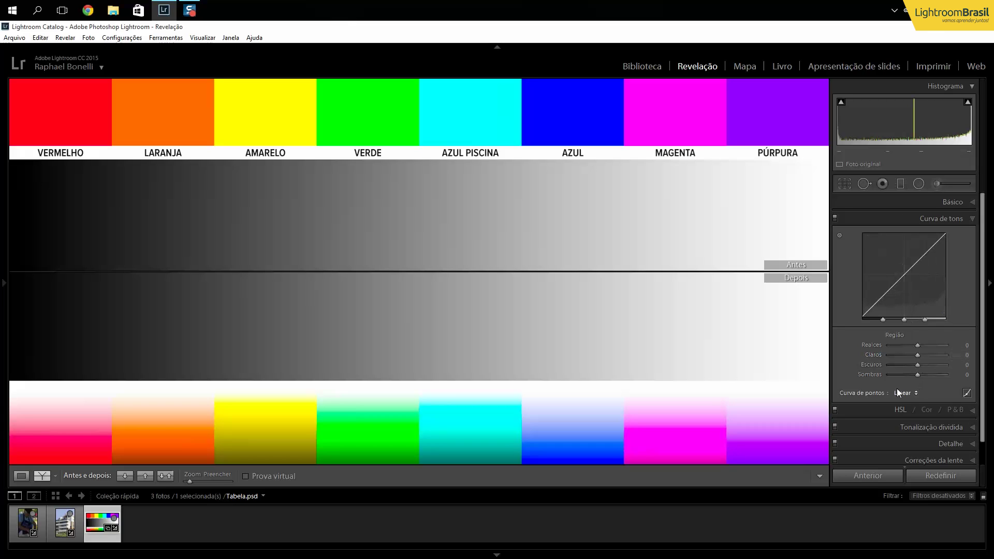
pyautogui.click(967, 393)
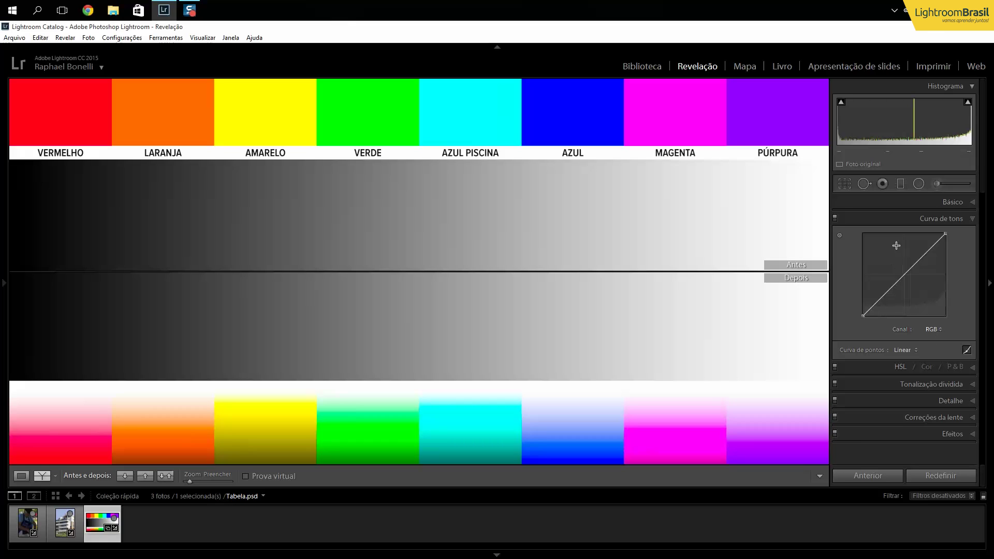
# - Bend the RGB point curve into irregular waves with several added points, and flatten it back to linear
pyautogui.moveTo(873, 306); pyautogui.dragTo(868, 286)
pyautogui.moveTo(880, 237); pyautogui.dragTo(936, 251)
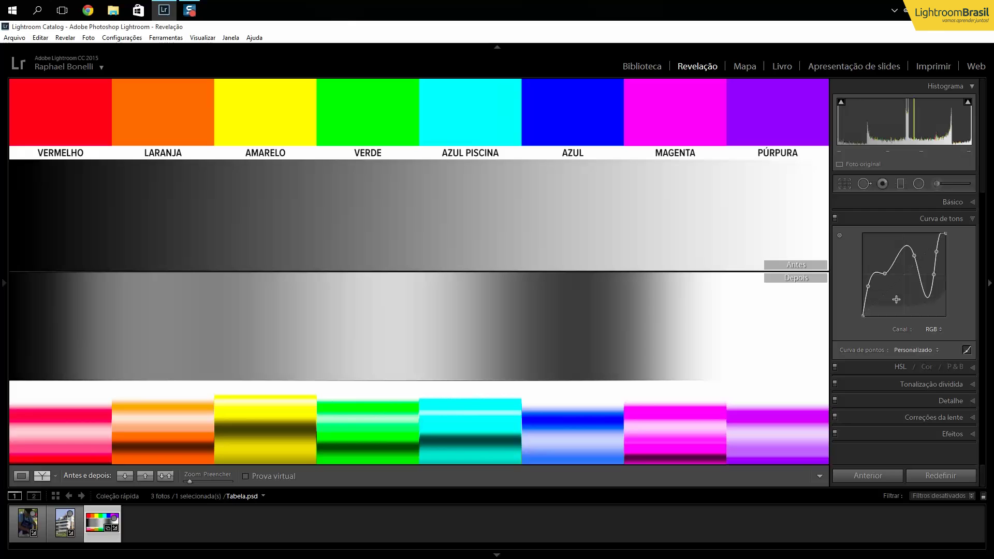
pyautogui.rightClick(896, 300)
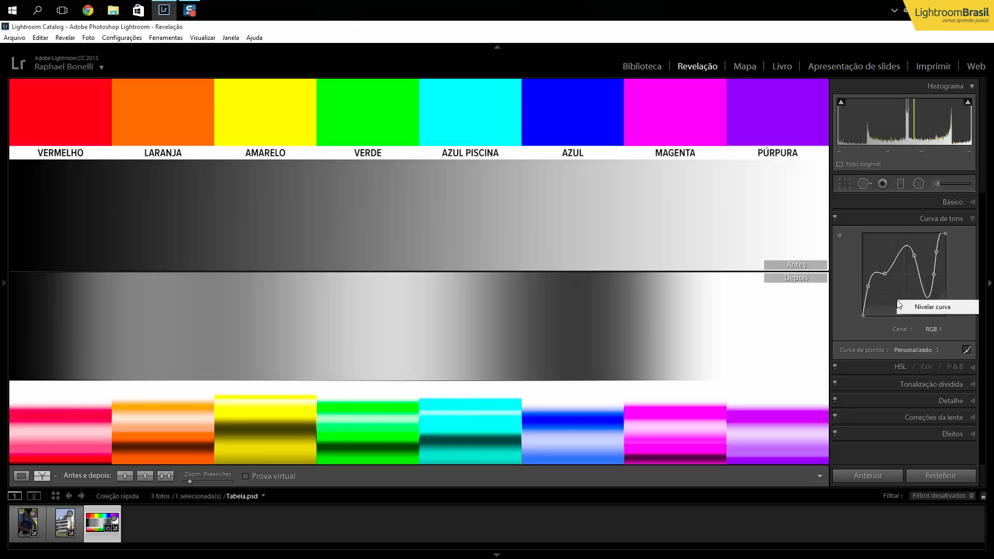
pyautogui.click(925, 309)
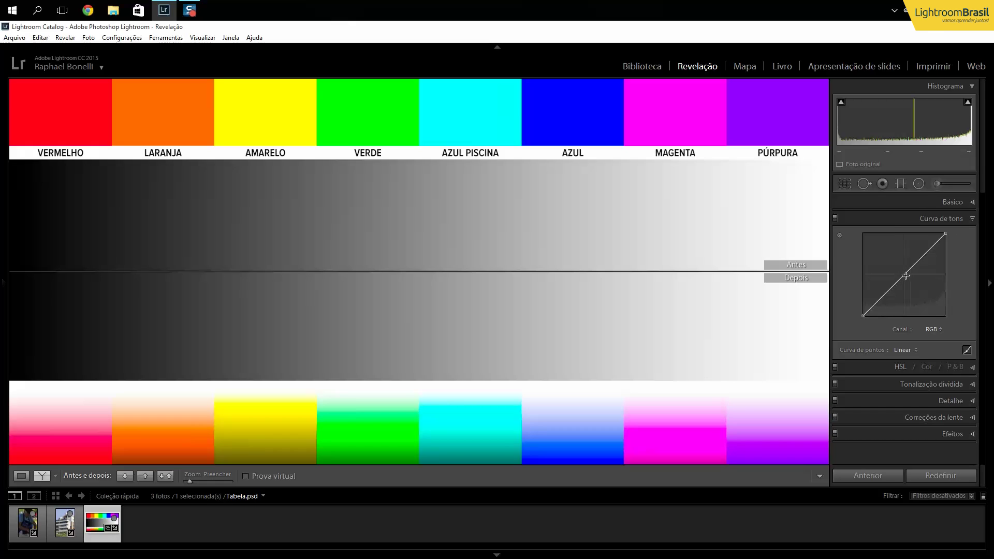
# - Raise the midpoint of the RGB point curve to brighten the midtones, and flatten the curve
pyautogui.moveTo(906, 275); pyautogui.dragTo(905, 253)
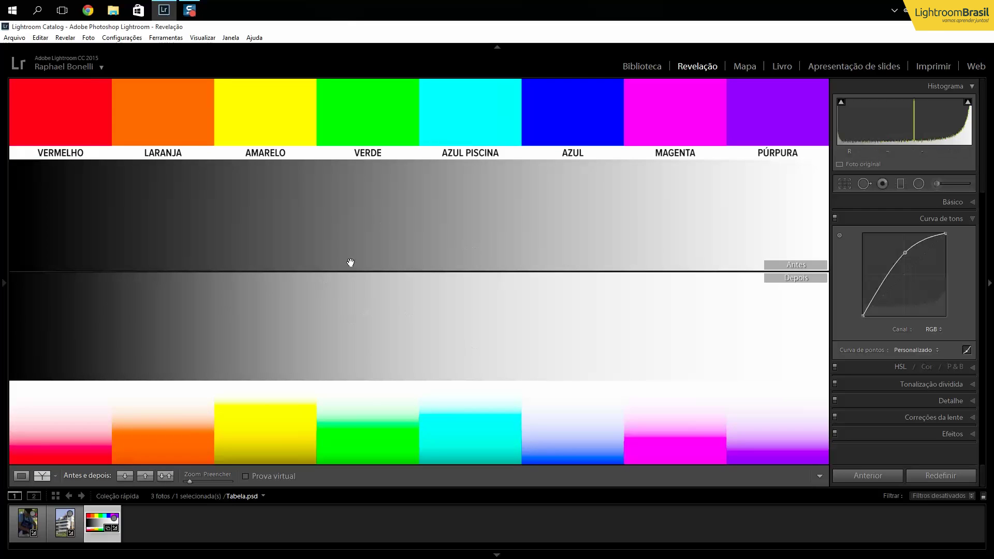
pyautogui.rightClick(927, 285)
pyautogui.click(942, 291)
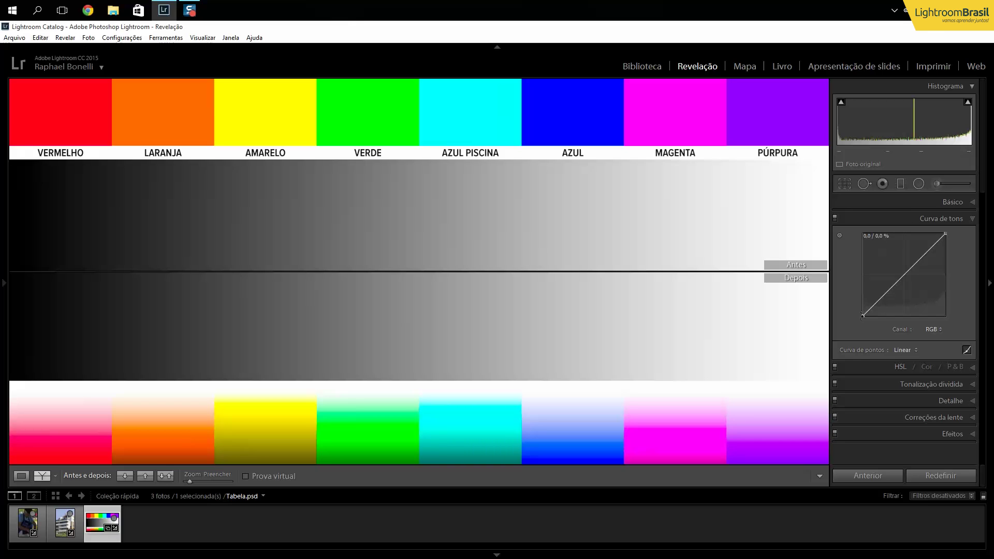
# - Lift the RGB curve's black endpoint halfway up the graph and bring it back down to zero
pyautogui.moveTo(3, 284)
pyautogui.moveTo(862, 314); pyautogui.dragTo(863, 275)
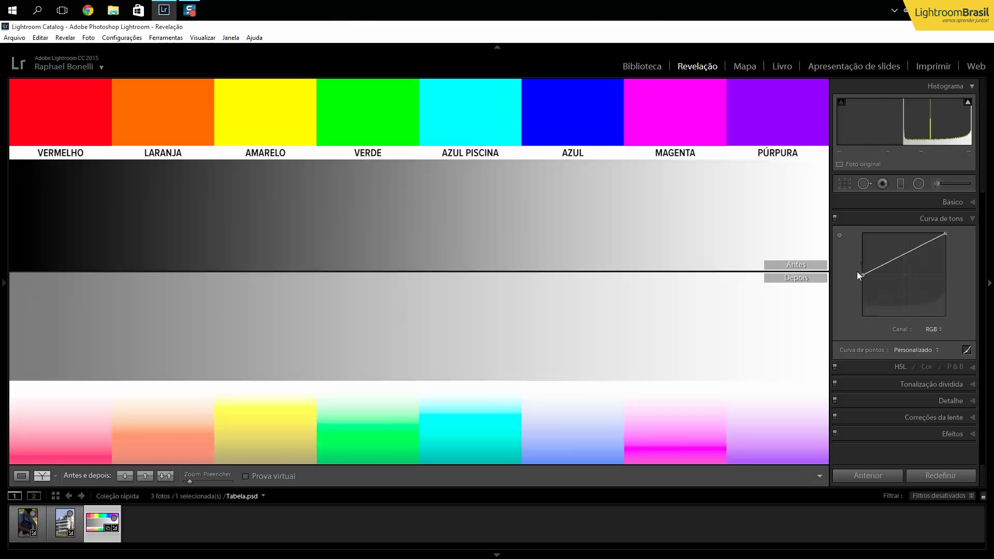
pyautogui.moveTo(862, 275); pyautogui.dragTo(862, 316)
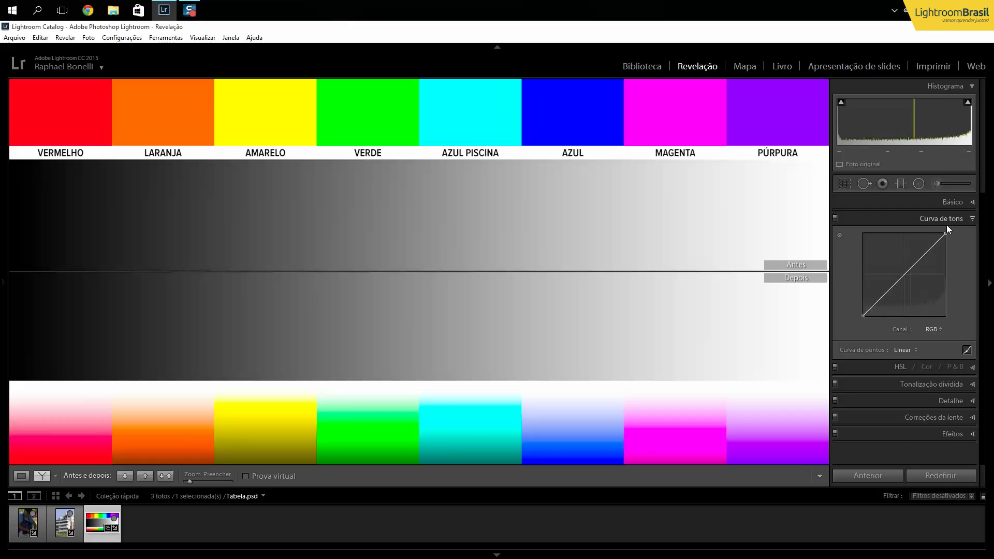
# - Lower the RGB curve's white endpoint partway and then fully to 0%, and reset the point curve
pyautogui.moveTo(947, 232); pyautogui.dragTo(945, 268)
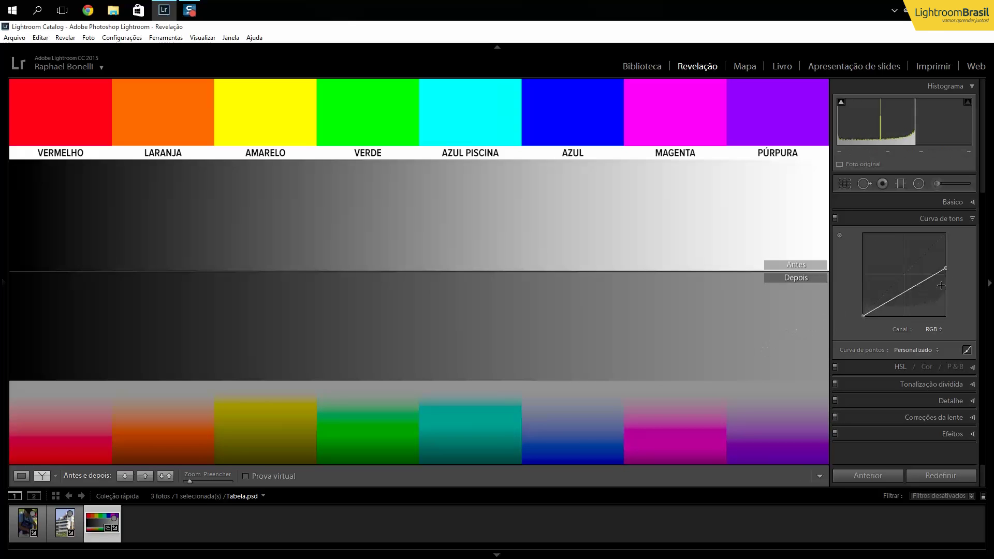
pyautogui.moveTo(946, 268); pyautogui.dragTo(946, 316)
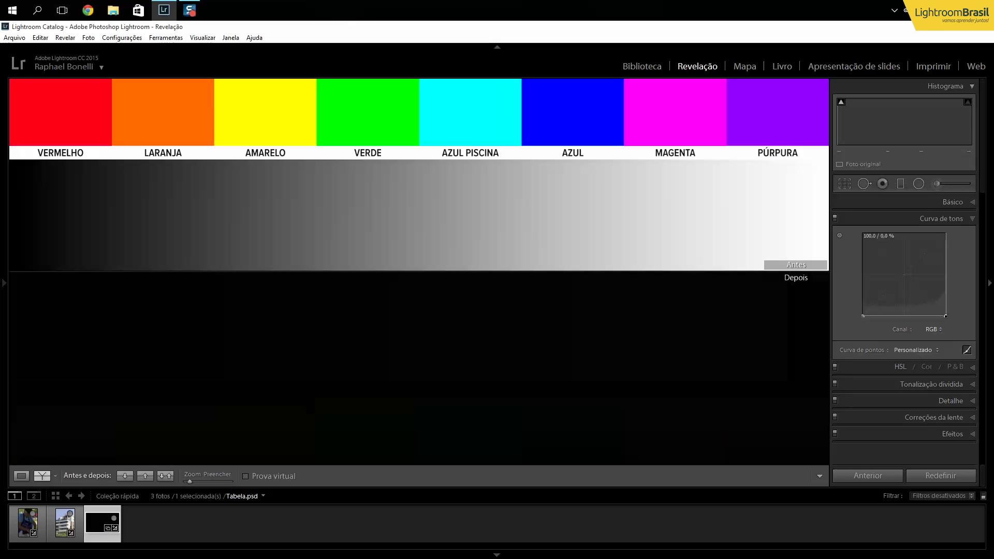
pyautogui.moveTo(941, 316)
pyautogui.mouseDown()
pyautogui.moveTo(946, 234)
pyautogui.moveTo(946, 316)
pyautogui.mouseUp()
pyautogui.doubleClick(849, 349)
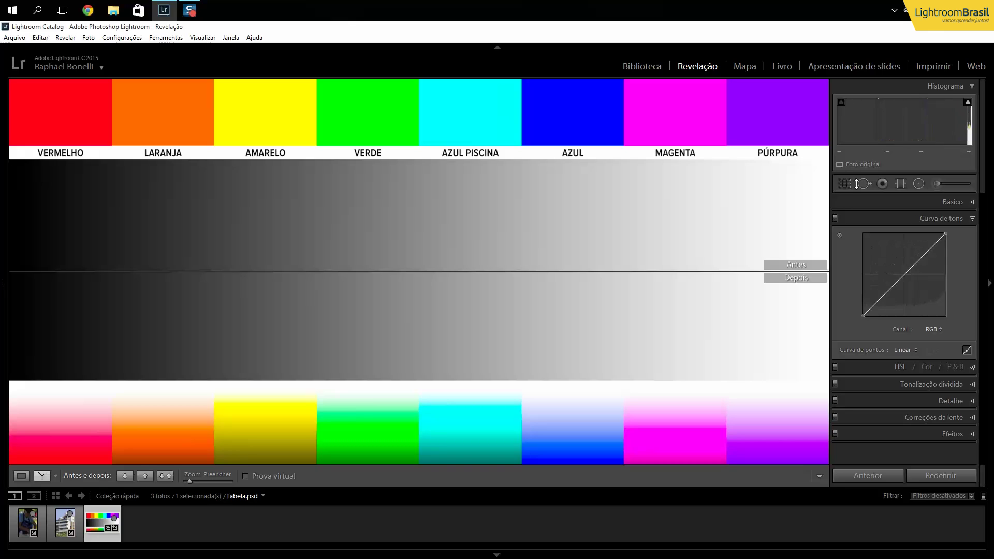
# - Invert the RGB curve by swapping the heights of its black and white endpoints, and flatten it
pyautogui.moveTo(945, 234); pyautogui.dragTo(956, 376)
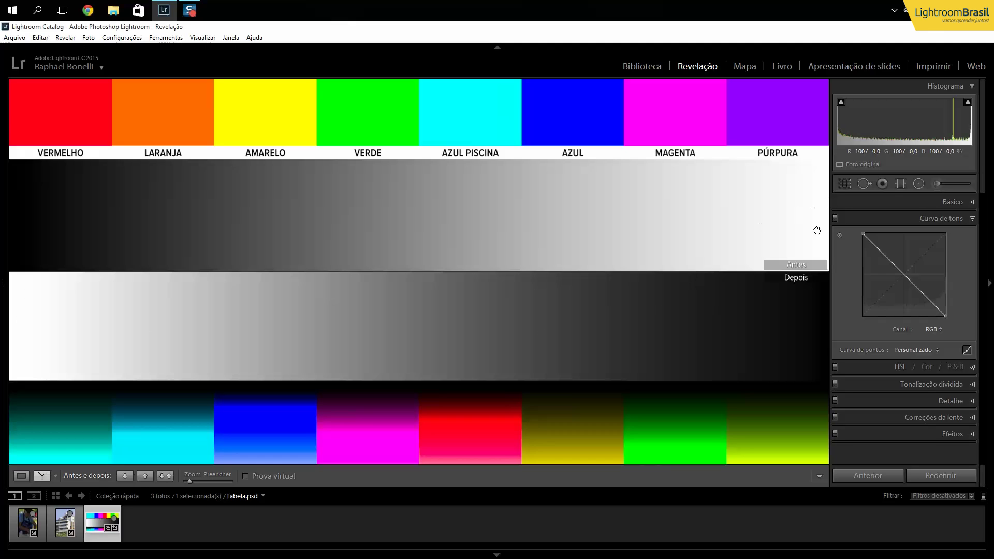
pyautogui.rightClick(885, 299)
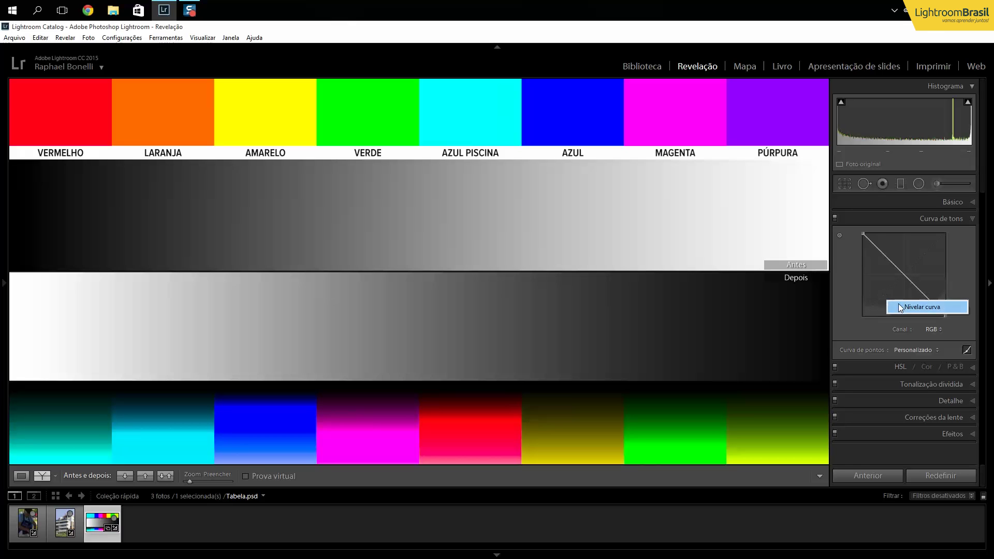
pyautogui.click(919, 305)
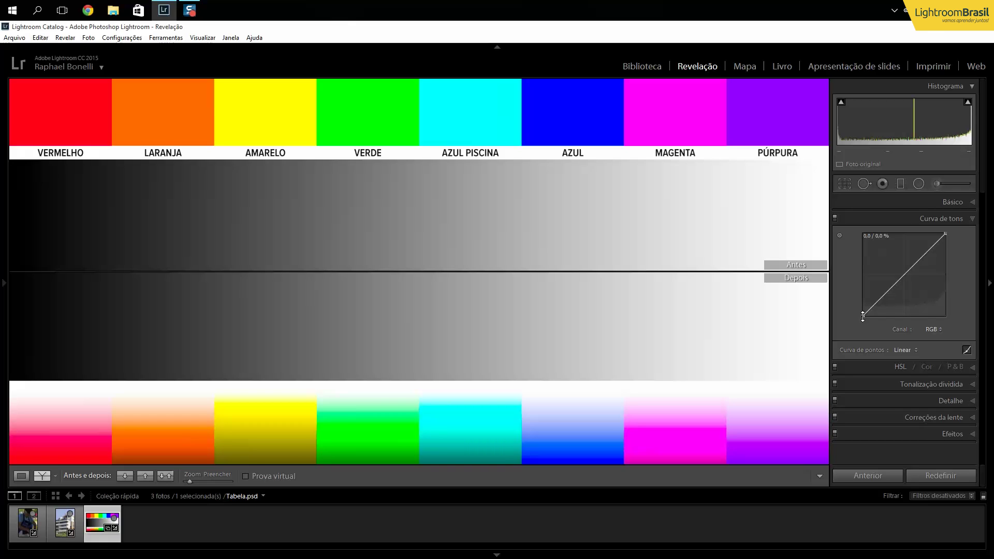
# - Add points along the RGB curve to lift the deepest shadows, anchor the midtones, and lower the highlights
pyautogui.moveTo(870, 307); pyautogui.dragTo(870, 301)
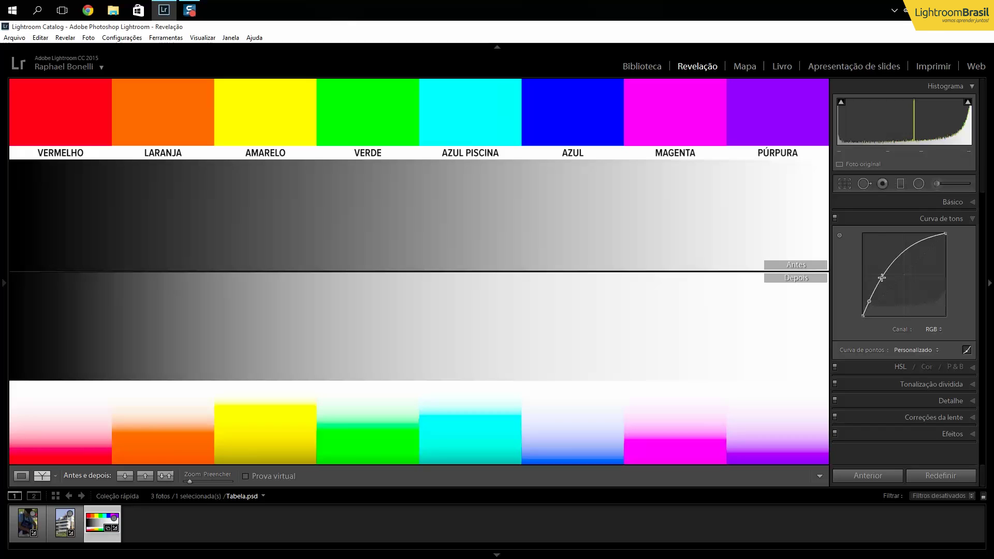
pyautogui.moveTo(882, 278); pyautogui.dragTo(915, 263)
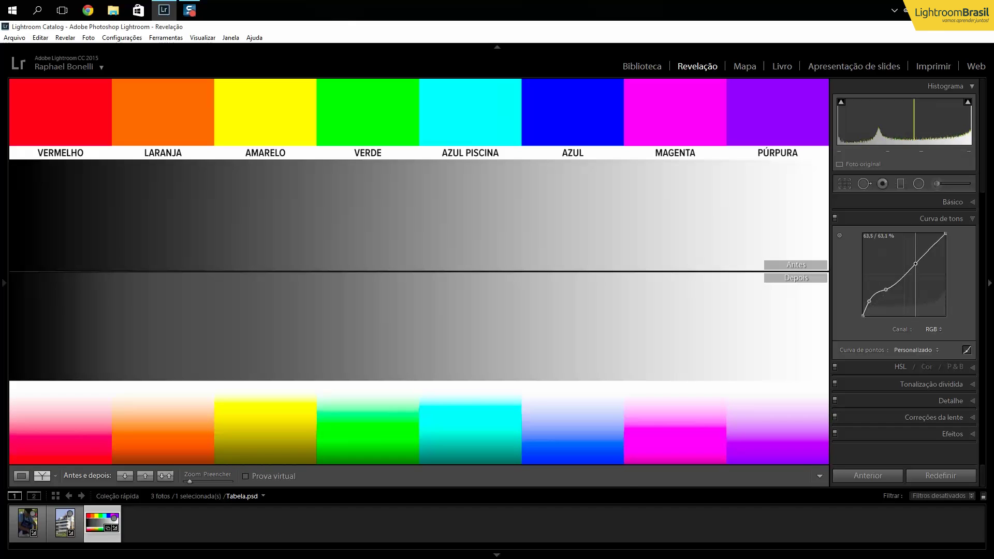
pyautogui.moveTo(886, 290); pyautogui.dragTo(884, 289)
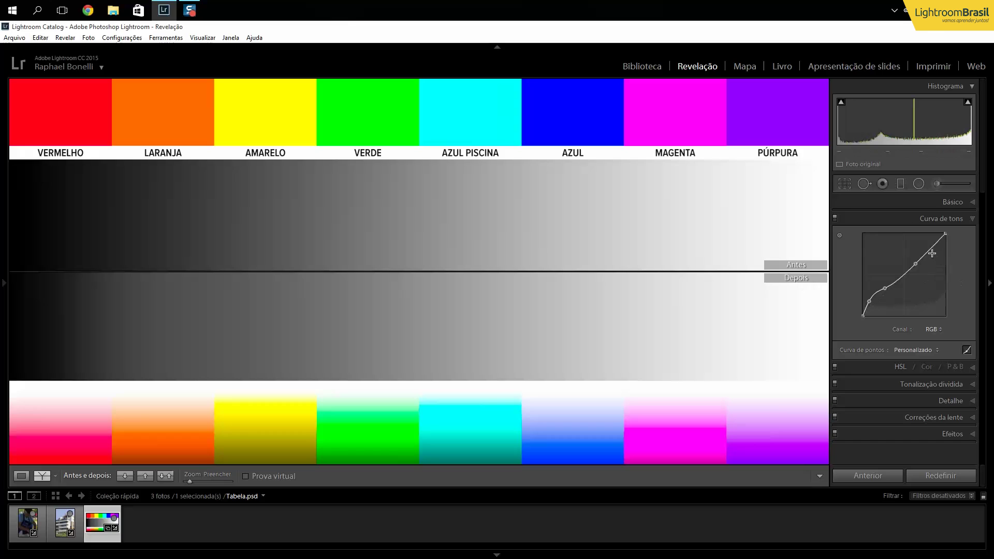
pyautogui.moveTo(933, 248); pyautogui.dragTo(932, 254)
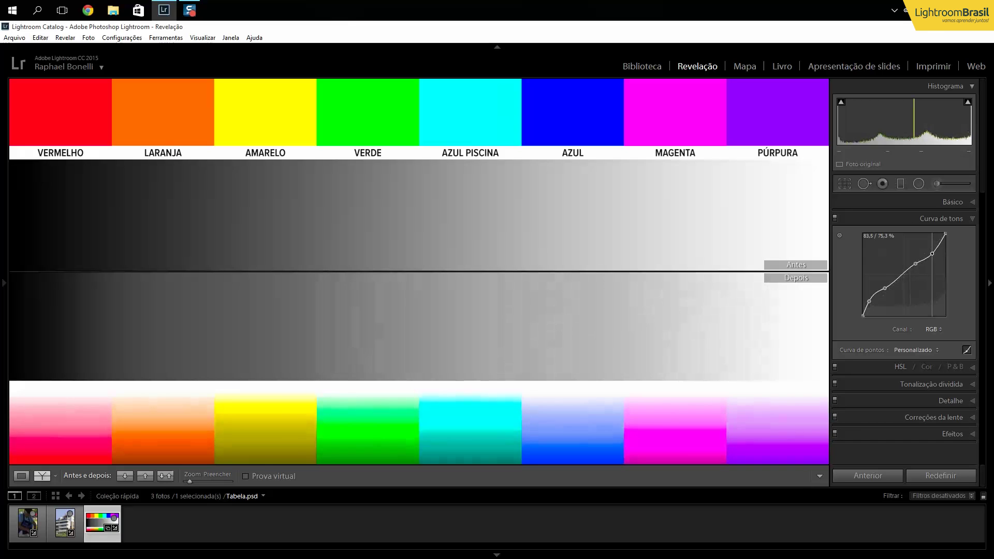
pyautogui.moveTo(901, 276)
pyautogui.mouseDown()
pyautogui.moveTo(885, 290)
pyautogui.moveTo(915, 263)
pyautogui.mouseUp()
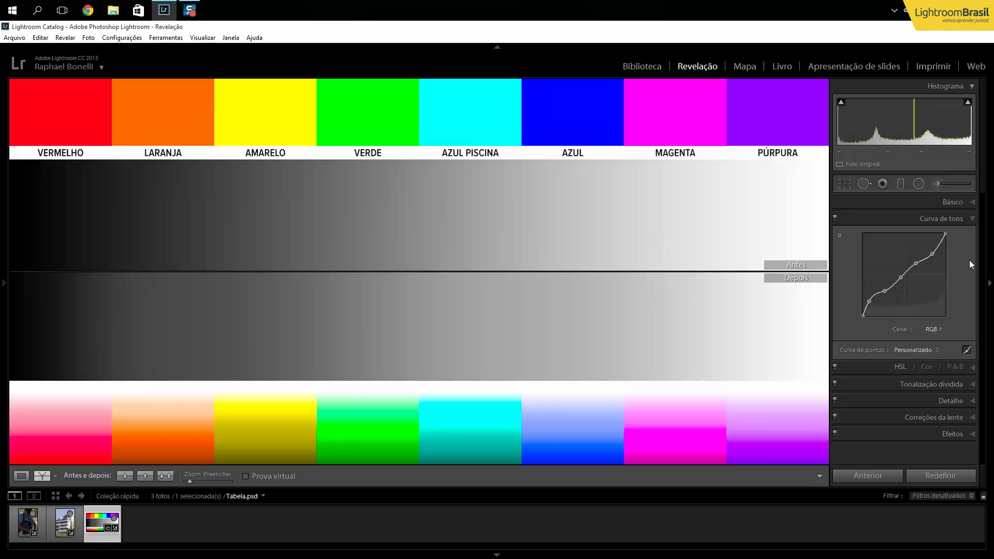
pyautogui.moveTo(935, 253); pyautogui.dragTo(933, 258)
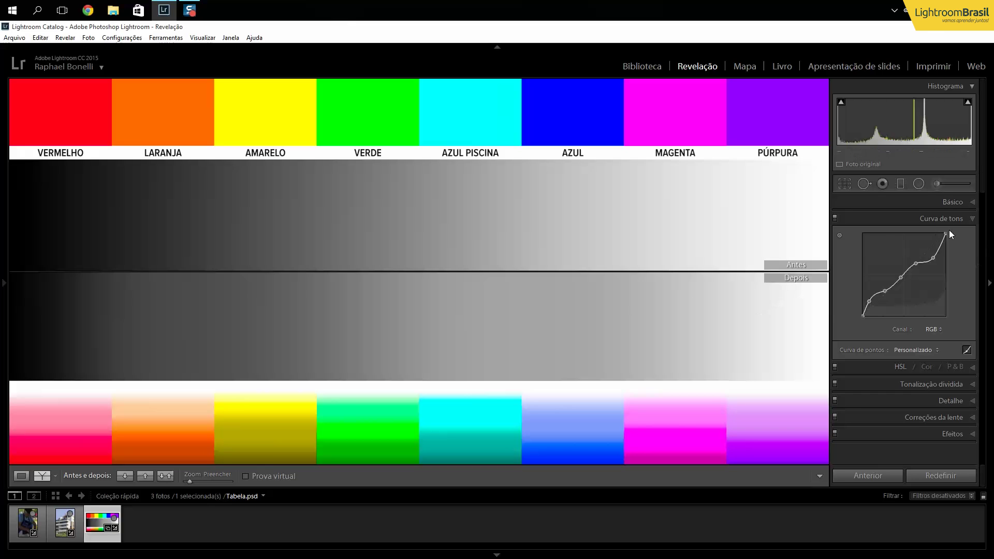
# - Lower the white endpoint to about 86%, raise the black endpoint slightly, and flatten the RGB curve
pyautogui.moveTo(945, 233)
pyautogui.mouseDown()
pyautogui.moveTo(946, 257)
pyautogui.moveTo(945, 245)
pyautogui.mouseUp()
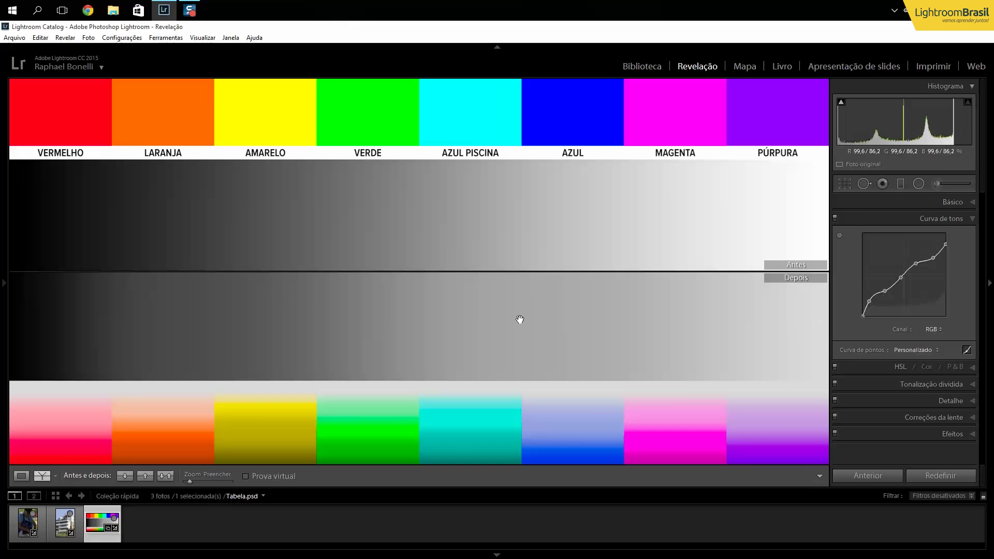
pyautogui.moveTo(862, 314); pyautogui.dragTo(863, 306)
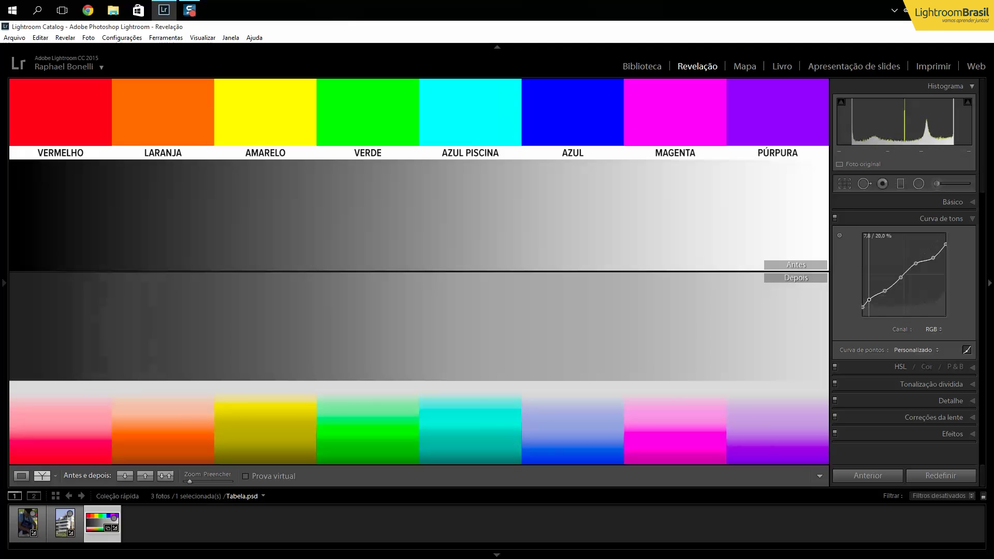
pyautogui.moveTo(863, 307); pyautogui.dragTo(862, 304)
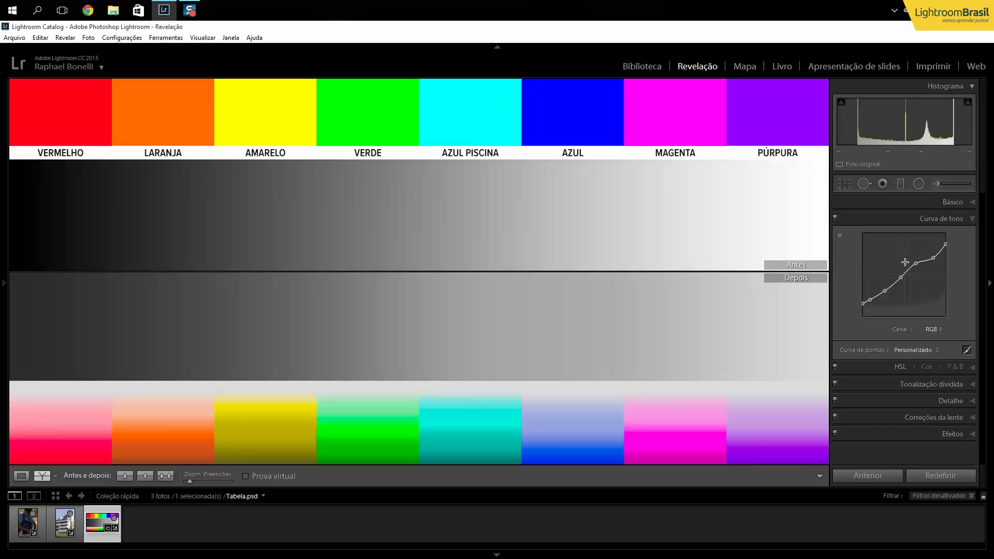
pyautogui.rightClick(921, 295)
pyautogui.click(948, 306)
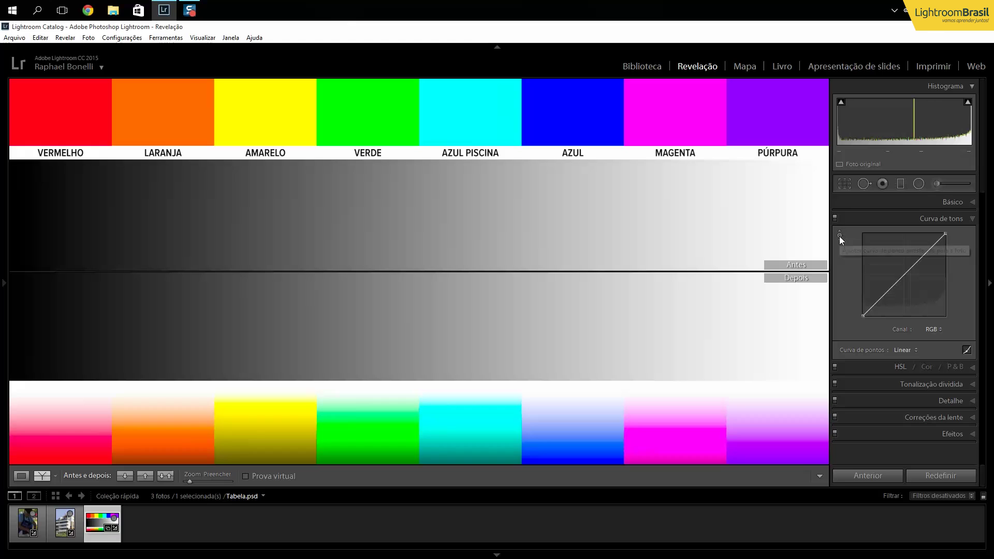
# - Try the tone curve's targeted adjustment on the gray gradient, reshape the curve with extra points, and flatten it
pyautogui.click(839, 235)
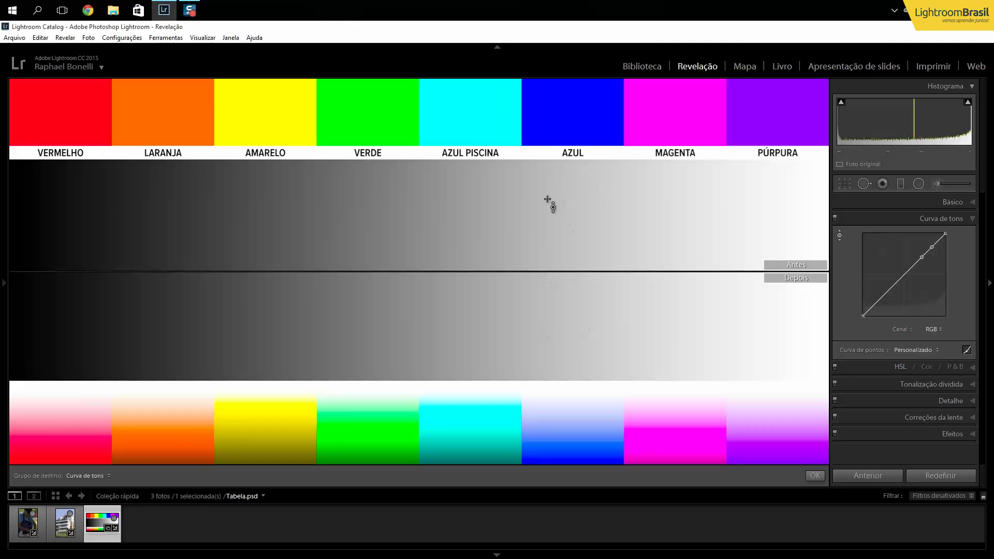
pyautogui.moveTo(926, 251); pyautogui.dragTo(925, 237)
pyautogui.moveTo(917, 276); pyautogui.dragTo(879, 298)
pyautogui.moveTo(912, 265); pyautogui.dragTo(937, 241)
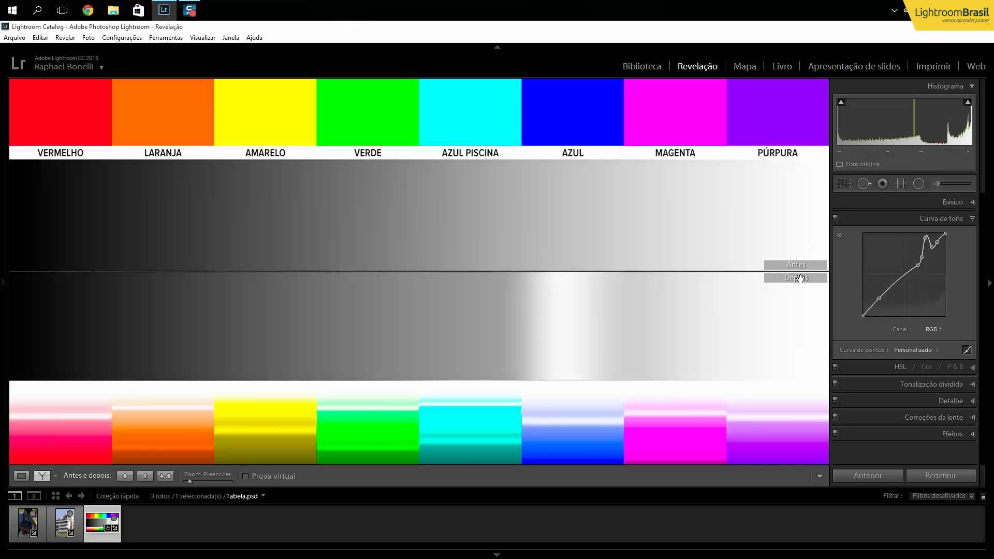
pyautogui.click(941, 238)
pyautogui.moveTo(941, 237); pyautogui.dragTo(942, 237)
pyautogui.rightClick(917, 298)
pyautogui.click(926, 319)
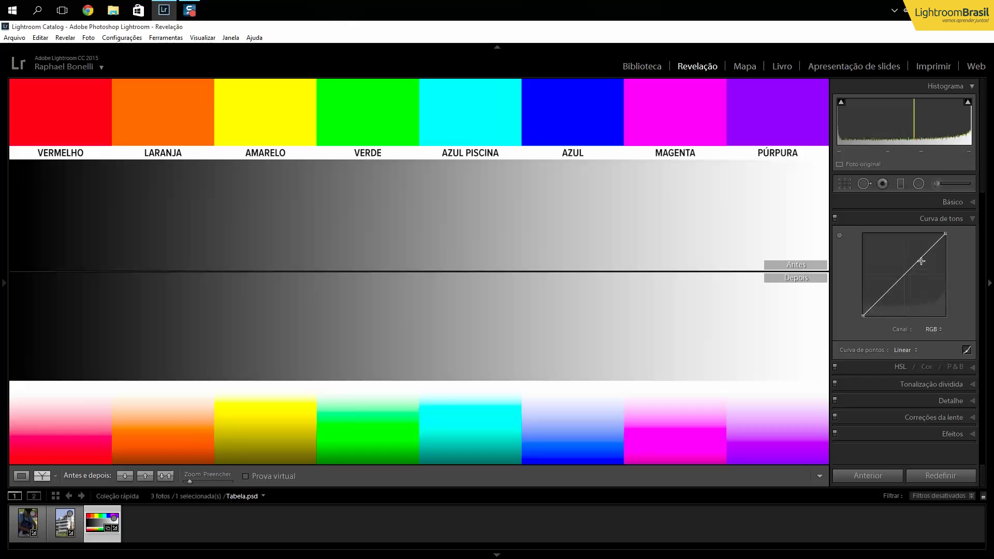
# - Shape the RGB curve into an S by raising a highlight point and lowering a shadow point
pyautogui.moveTo(925, 253); pyautogui.dragTo(925, 247)
pyautogui.moveTo(880, 293); pyautogui.dragTo(881, 305)
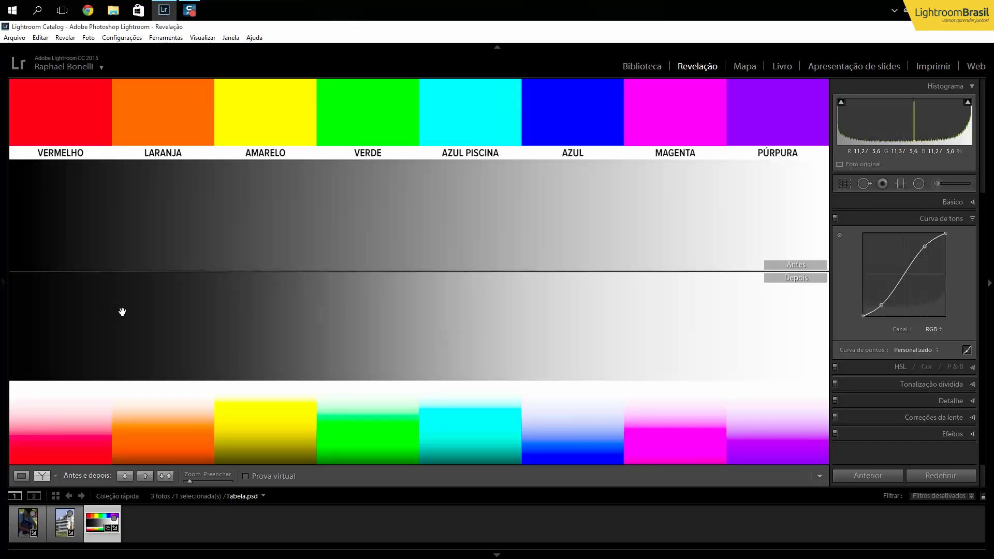
# - Open the photo 20150816_1046_1594.dng and leave the before/after comparison for the single-image view
pyautogui.click(22, 524)
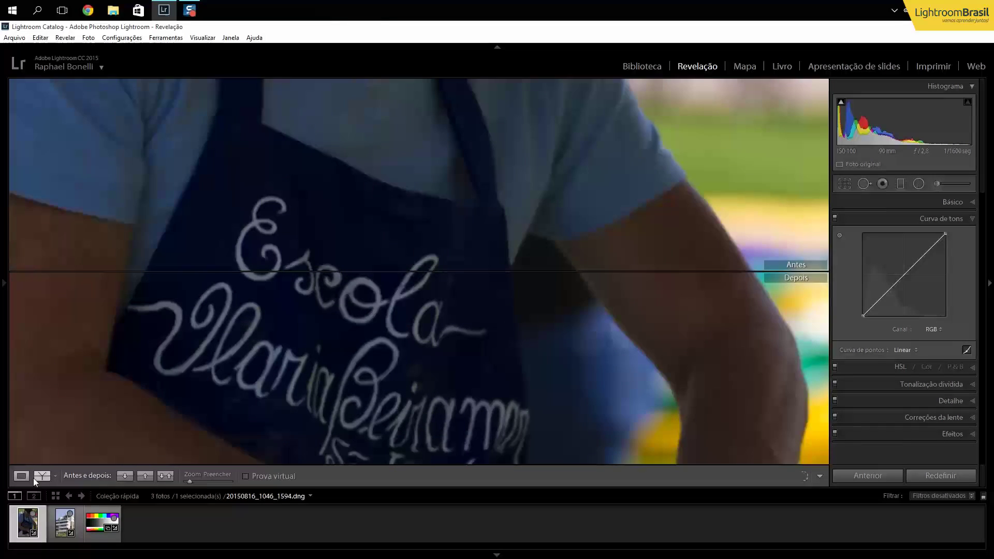
pyautogui.click(46, 473)
pyautogui.click(55, 475)
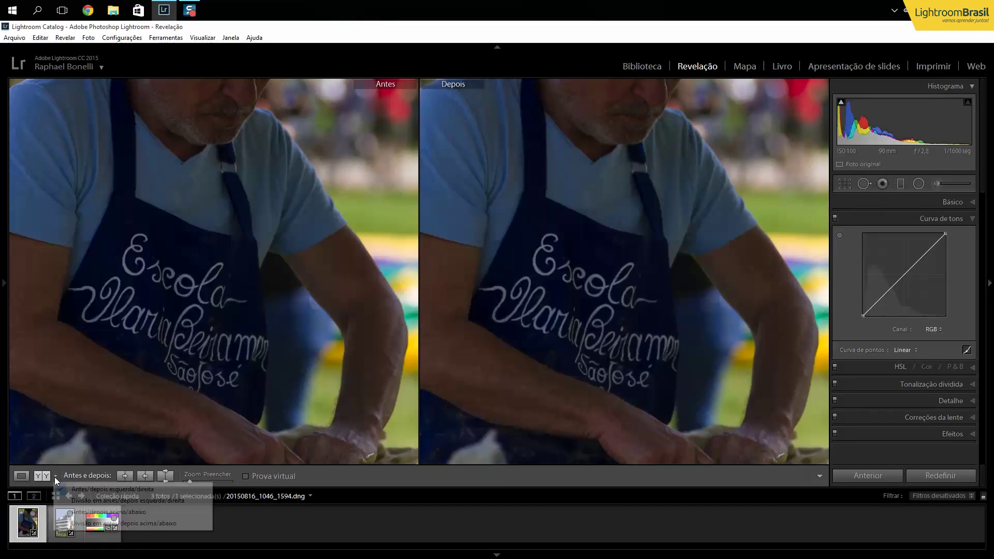
pyautogui.click(21, 476)
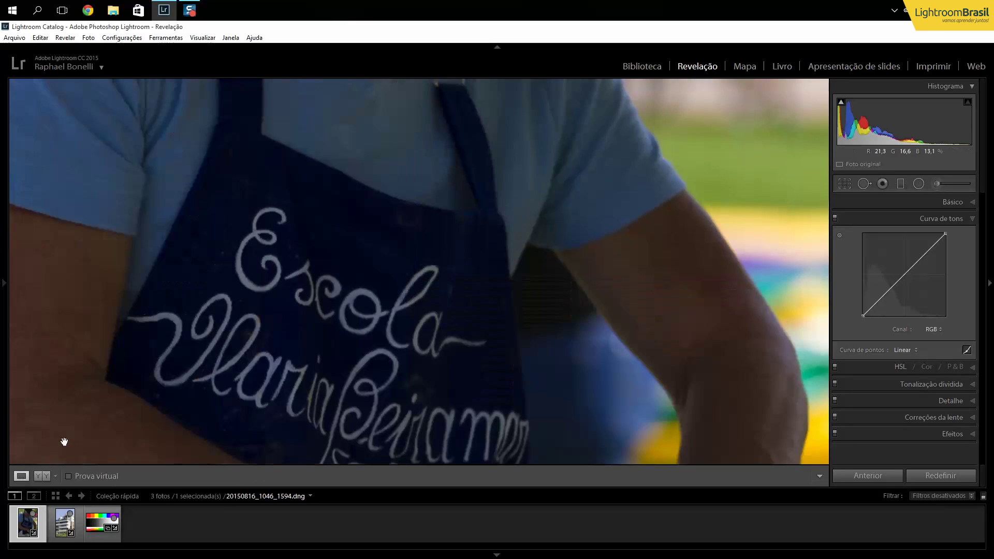
# - Add the Zoom control below the image and set the zoom so the whole photo fits the view
pyautogui.click(820, 475)
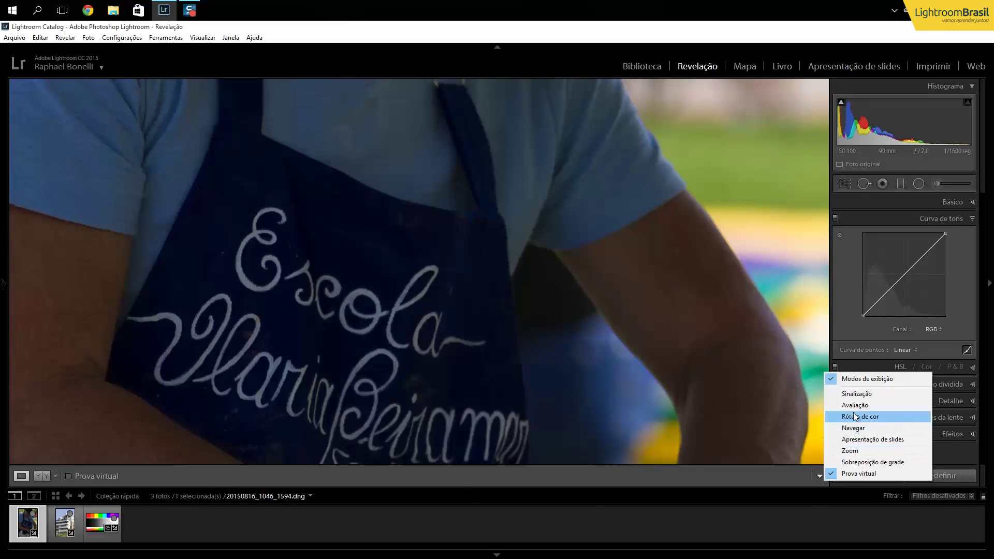
pyautogui.click(852, 451)
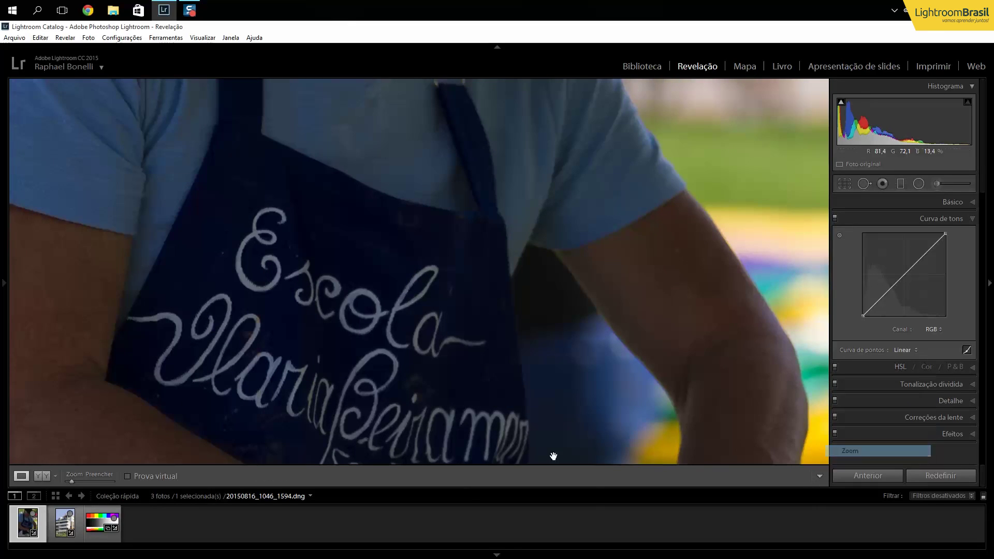
pyautogui.click(73, 483)
pyautogui.moveTo(73, 482); pyautogui.dragTo(66, 483)
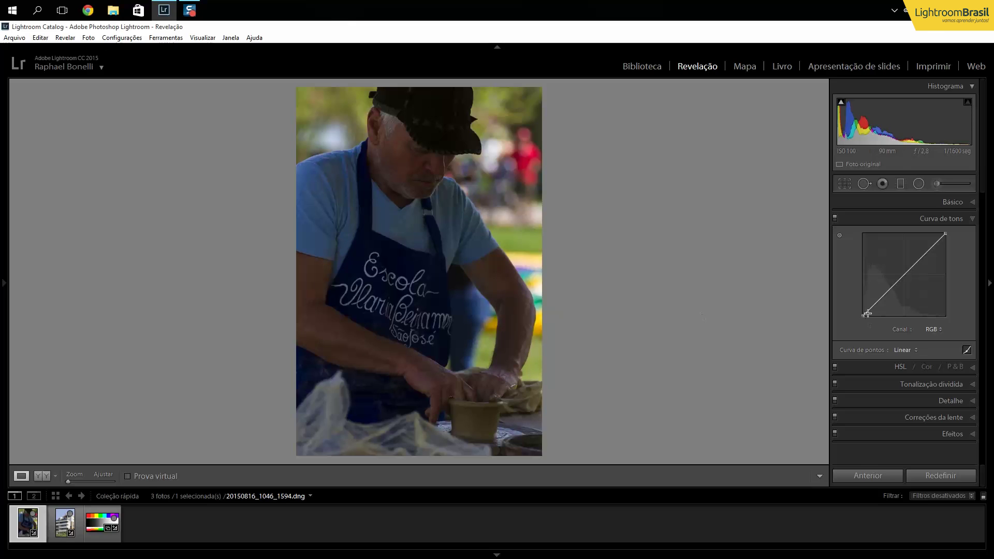
# - Lift the shadows on the photo's RGB curve, then add a highlight point lowered to about 57.6 / 76.1%
pyautogui.moveTo(873, 306); pyautogui.dragTo(870, 298)
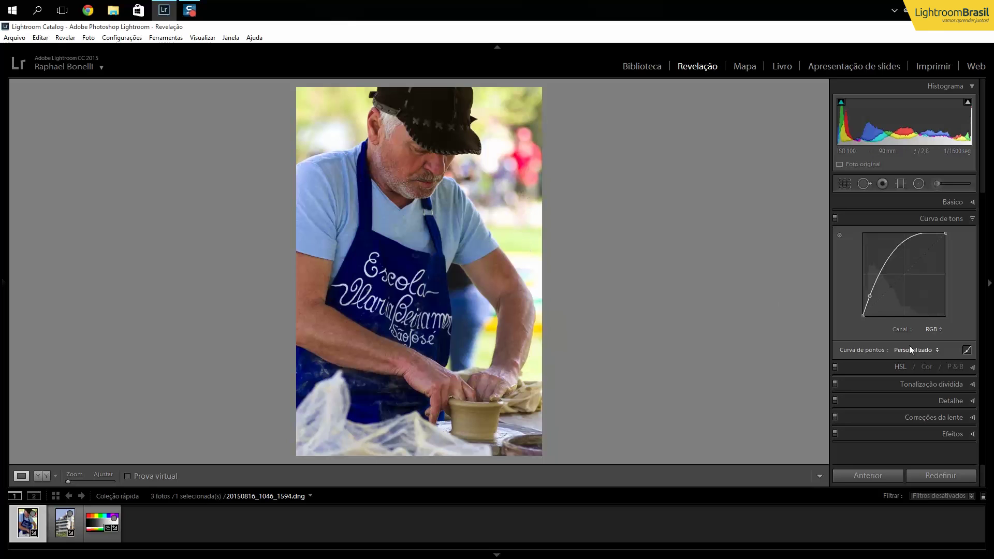
pyautogui.moveTo(905, 243); pyautogui.dragTo(911, 253)
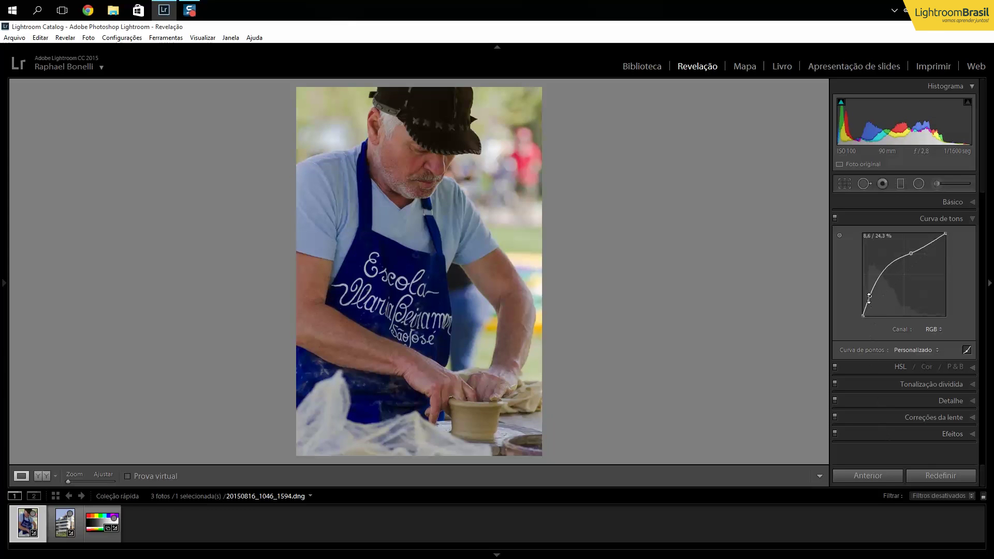
pyautogui.moveTo(911, 255); pyautogui.dragTo(911, 251)
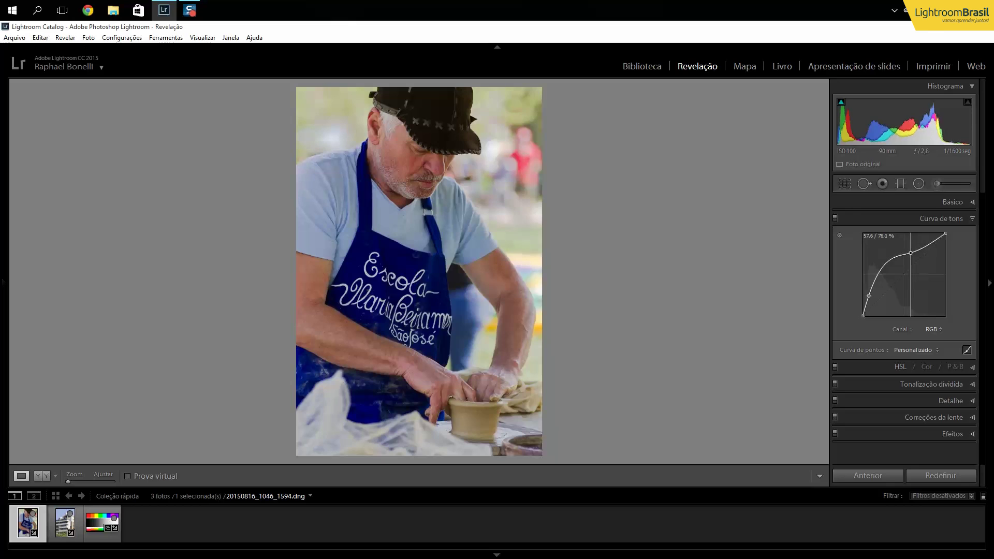
# - Compare the photo with the tone curve off and on, then refine the highlights by pulling the white endpoint inward and adding an upper point
pyautogui.click(835, 218)
pyautogui.click(834, 219)
pyautogui.click(834, 219)
pyautogui.click(834, 219)
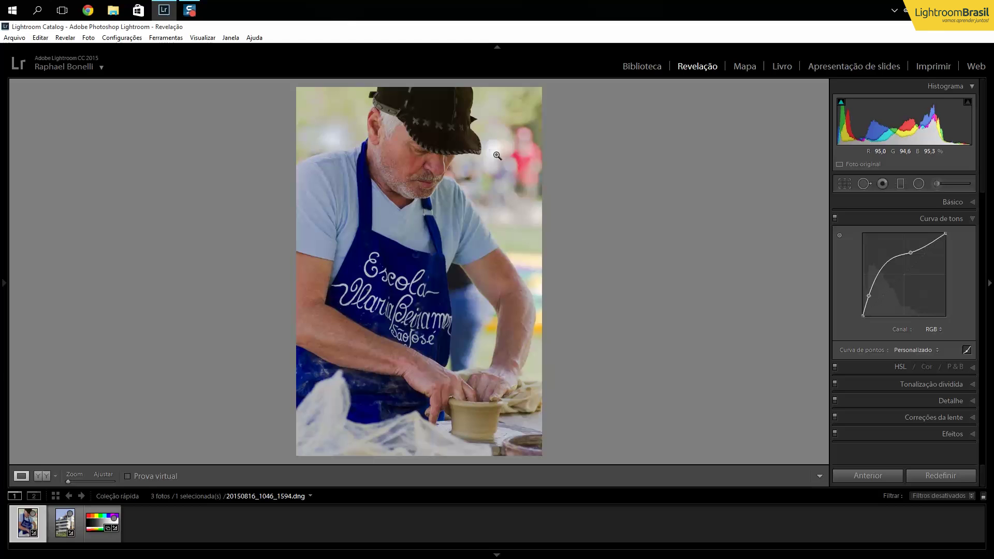
pyautogui.moveTo(943, 233); pyautogui.dragTo(938, 234)
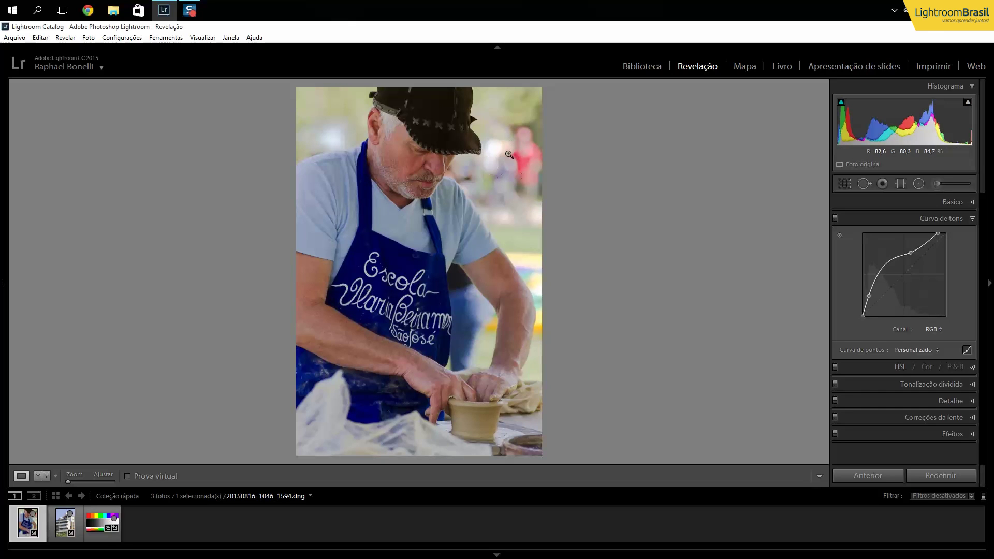
pyautogui.moveTo(925, 243); pyautogui.dragTo(924, 245)
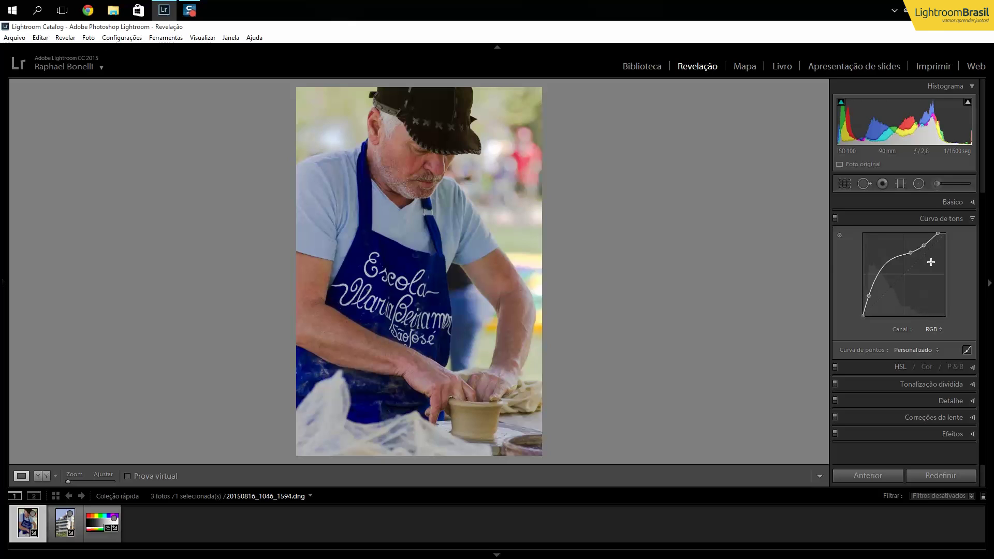
# - Open the building photo 20150816_1127_1622.dng, try an S shape on its RGB curve, and flatten it
pyautogui.click(65, 523)
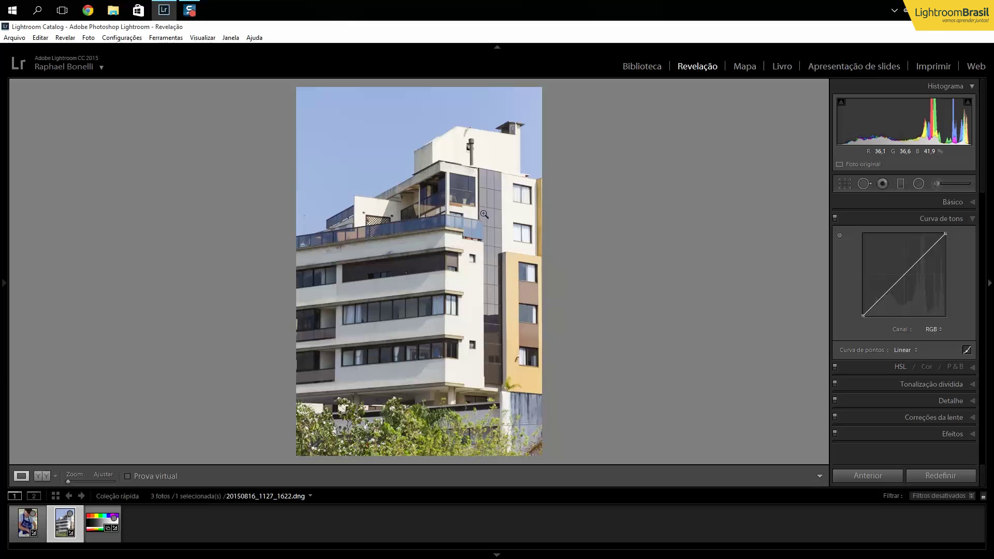
pyautogui.moveTo(927, 250); pyautogui.dragTo(927, 245)
pyautogui.moveTo(880, 297)
pyautogui.mouseDown()
pyautogui.moveTo(881, 282)
pyautogui.moveTo(882, 303)
pyautogui.mouseUp()
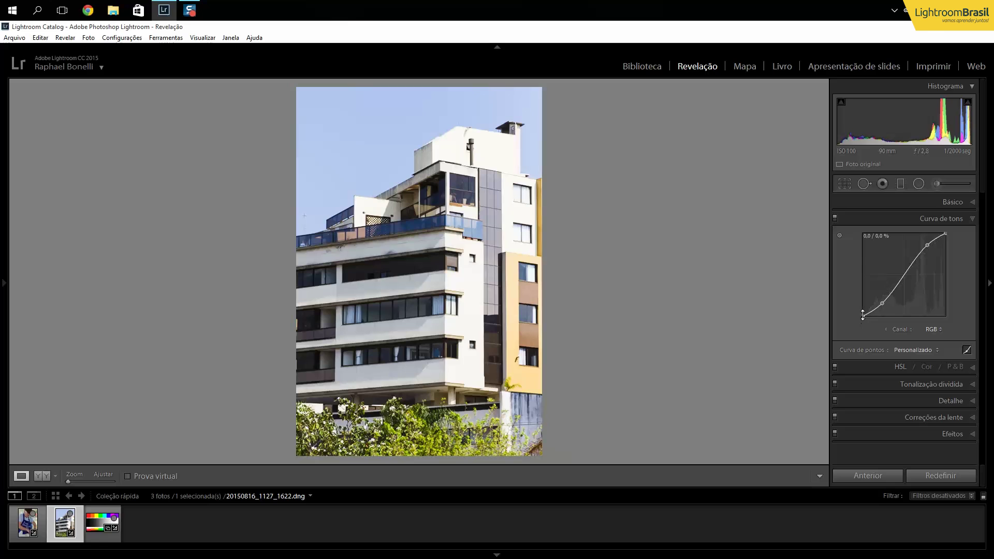
pyautogui.rightClick(933, 279)
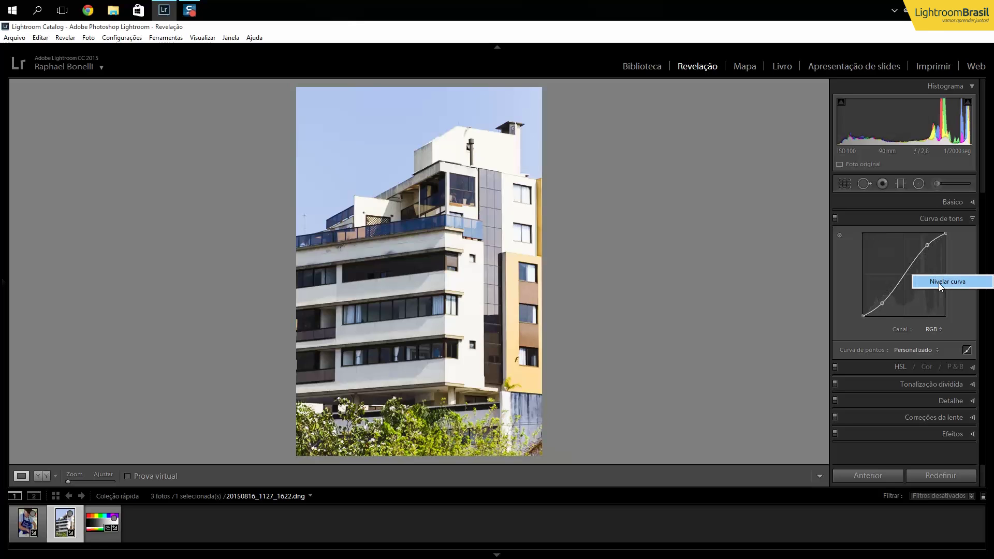
pyautogui.click(936, 282)
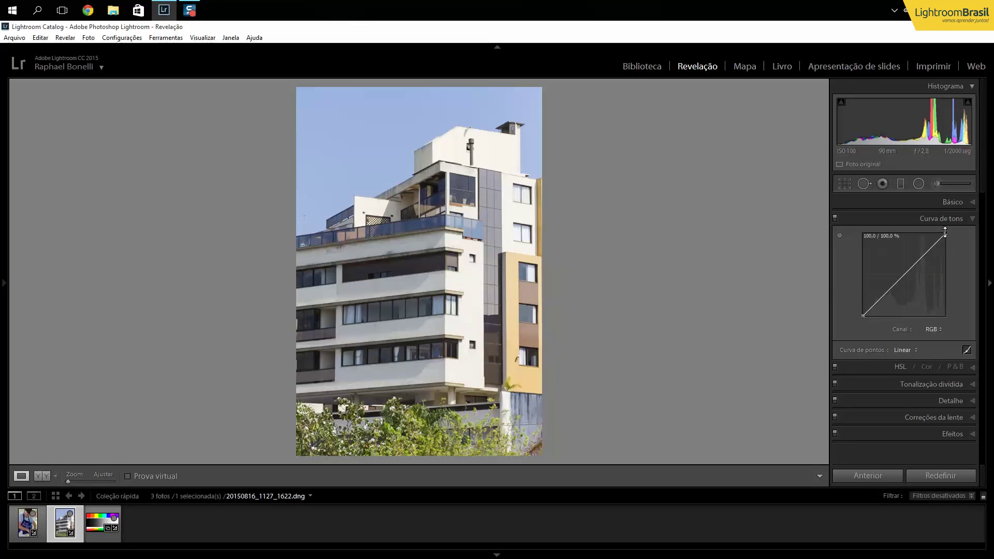
# - Try raising contrast by pulling the RGB curve's white endpoint to about 82% input and the black endpoint inward, then flatten the curve
pyautogui.moveTo(945, 232); pyautogui.dragTo(931, 234)
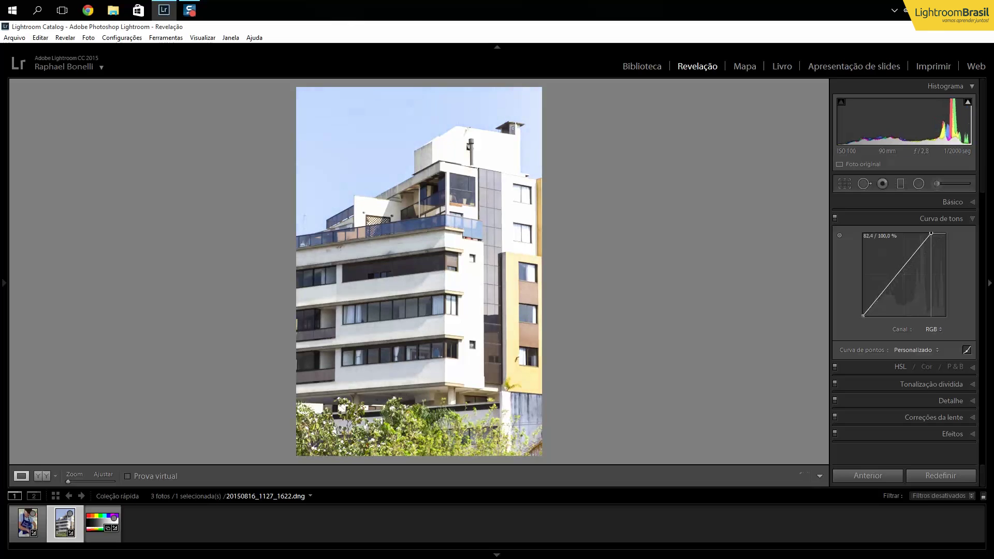
pyautogui.moveTo(862, 315); pyautogui.dragTo(873, 315)
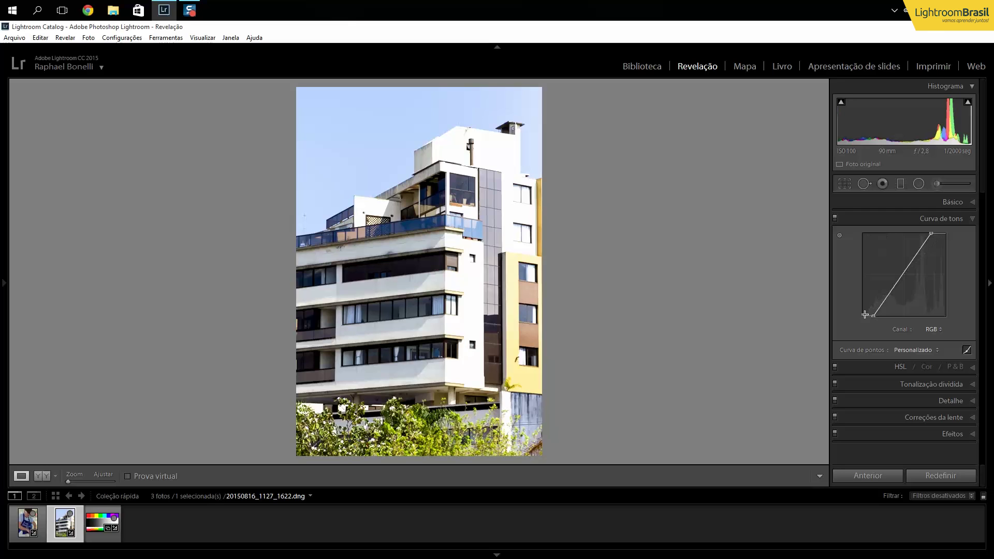
pyautogui.moveTo(934, 238); pyautogui.dragTo(936, 235)
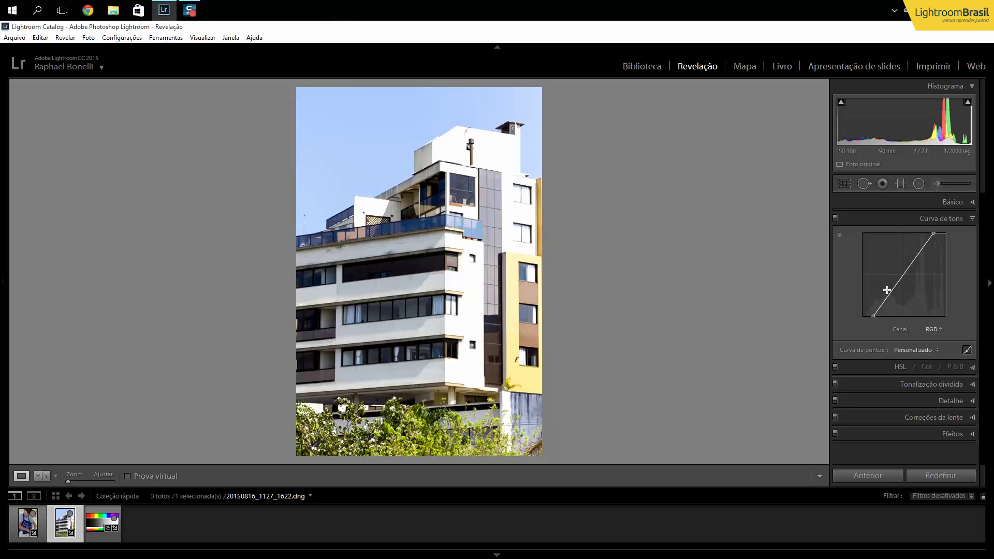
pyautogui.rightClick(911, 305)
pyautogui.click(933, 308)
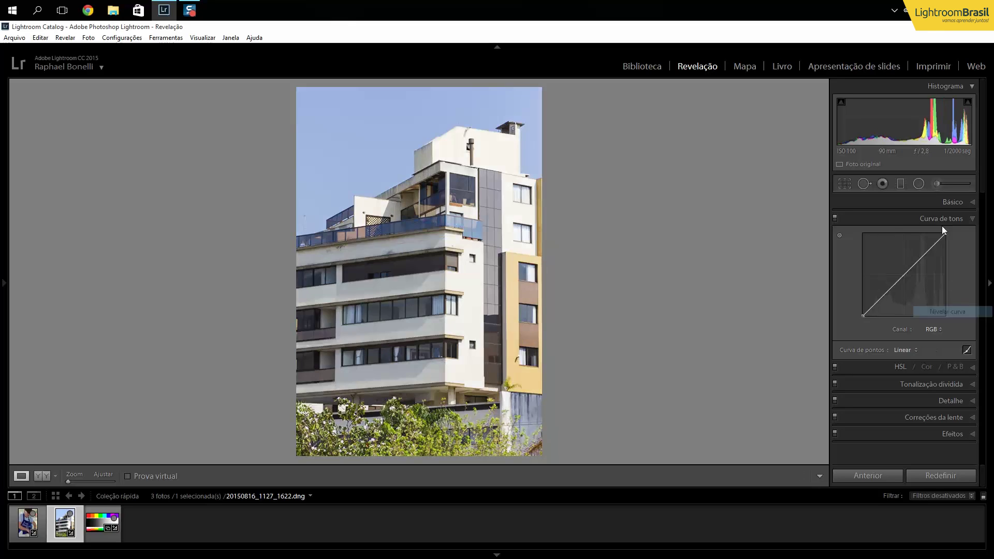
# - Set the building photo's basic contrast to −100 and return to the tone curve
pyautogui.click(975, 204)
pyautogui.moveTo(917, 295); pyautogui.dragTo(856, 308)
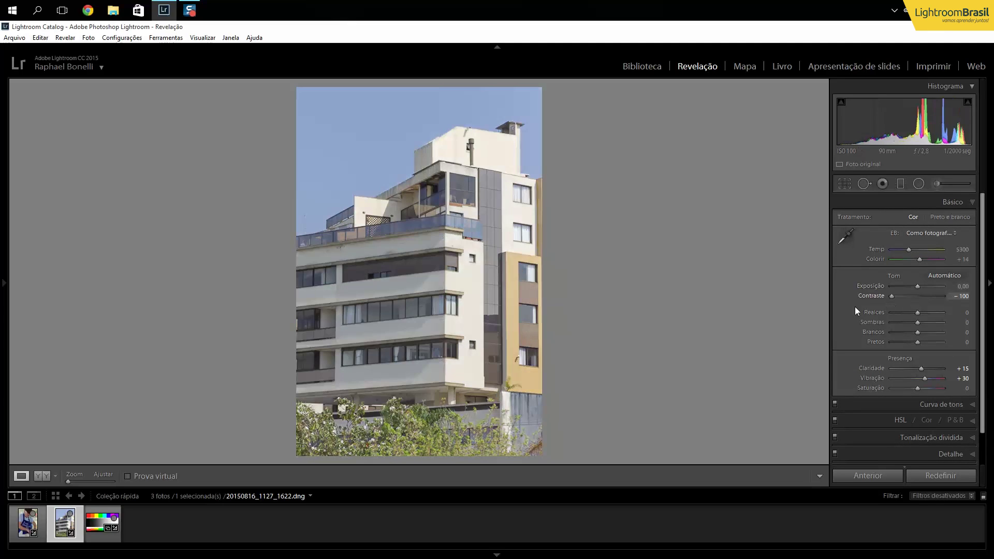
pyautogui.click(975, 204)
pyautogui.click(970, 220)
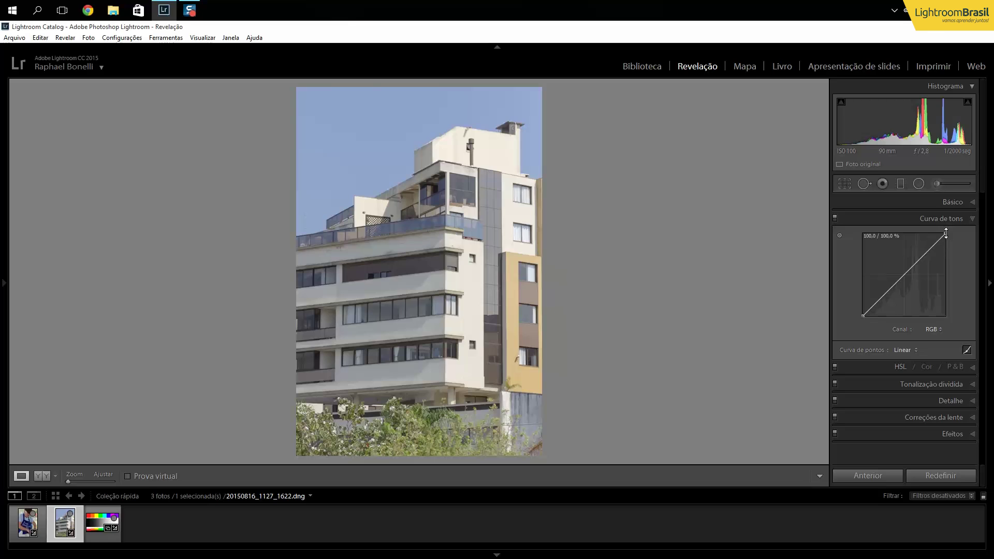
# - Restore contrast by moving the white endpoint inward and the black endpoint to about 16.5% input, then flatten the RGB curve
pyautogui.moveTo(943, 242); pyautogui.dragTo(933, 242)
pyautogui.moveTo(863, 315); pyautogui.dragTo(876, 315)
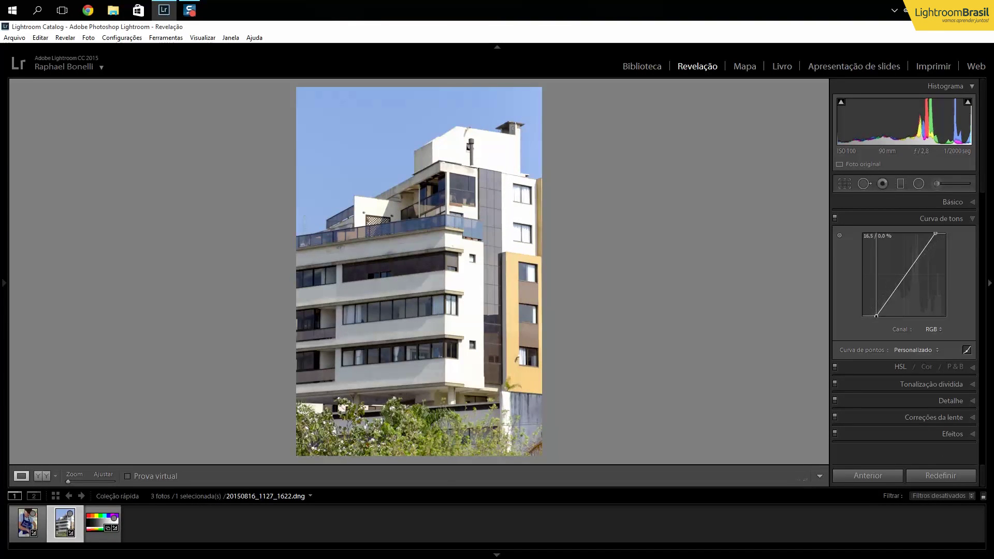
pyautogui.moveTo(935, 234); pyautogui.dragTo(934, 234)
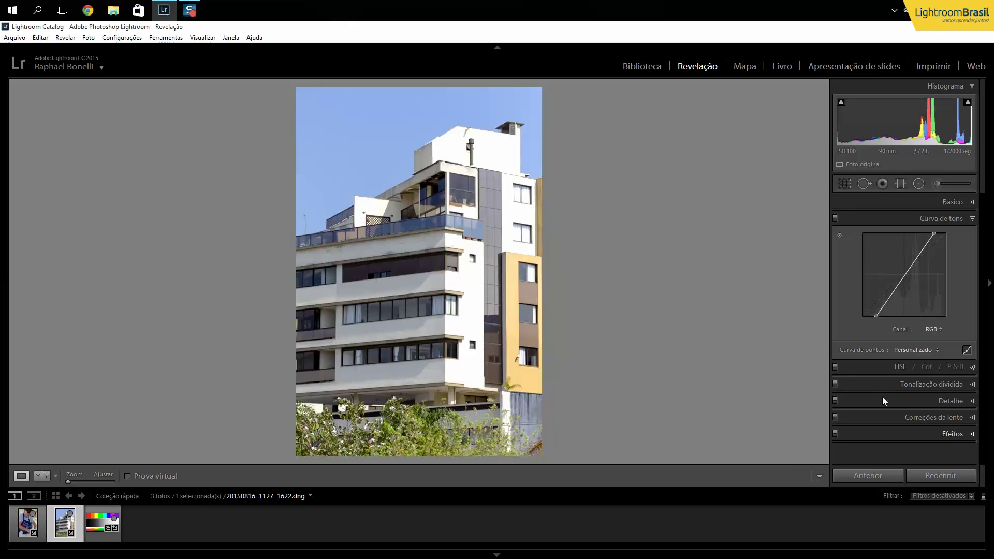
pyautogui.rightClick(890, 272)
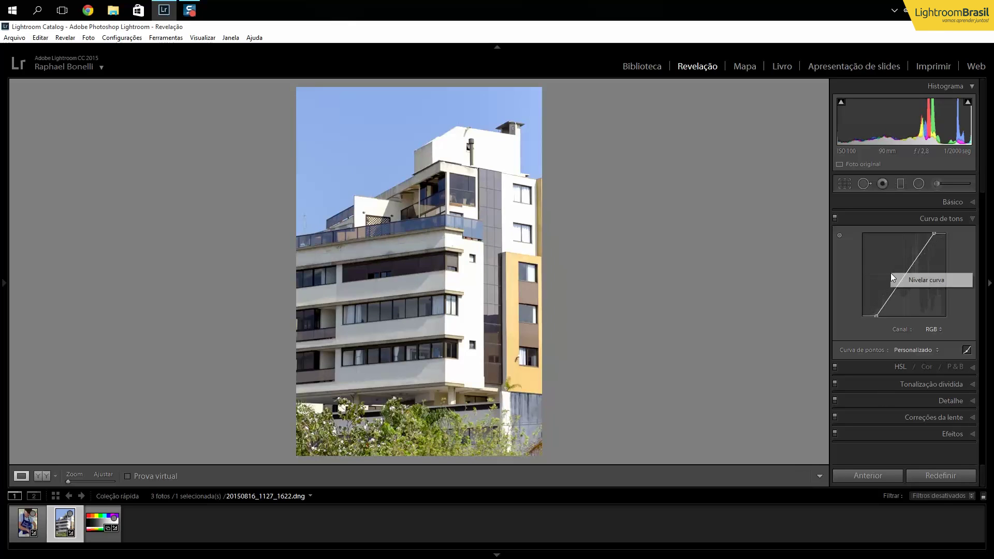
pyautogui.click(921, 282)
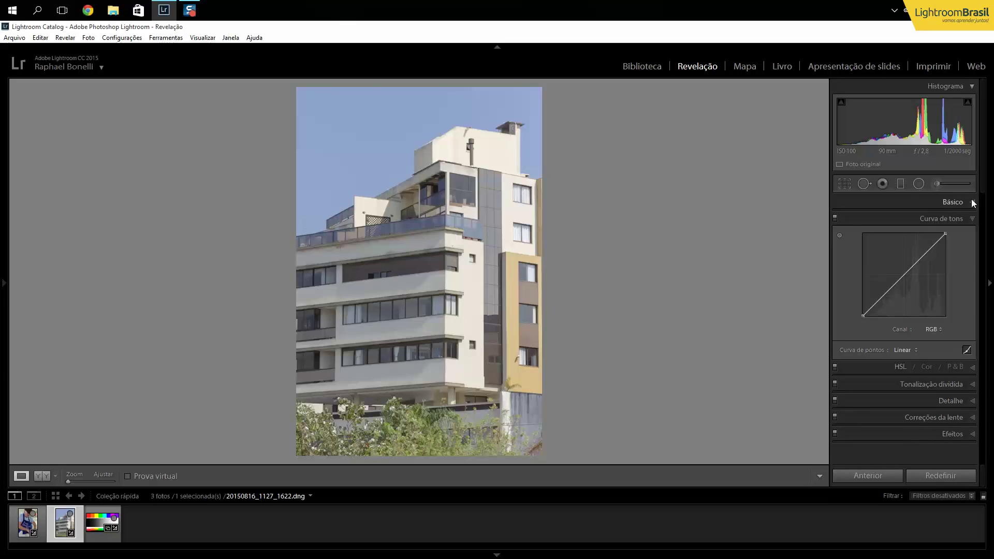
# - Reset the building photo's basic contrast to 0 and return to the tone curve
pyautogui.click(949, 201)
pyautogui.doubleClick(869, 297)
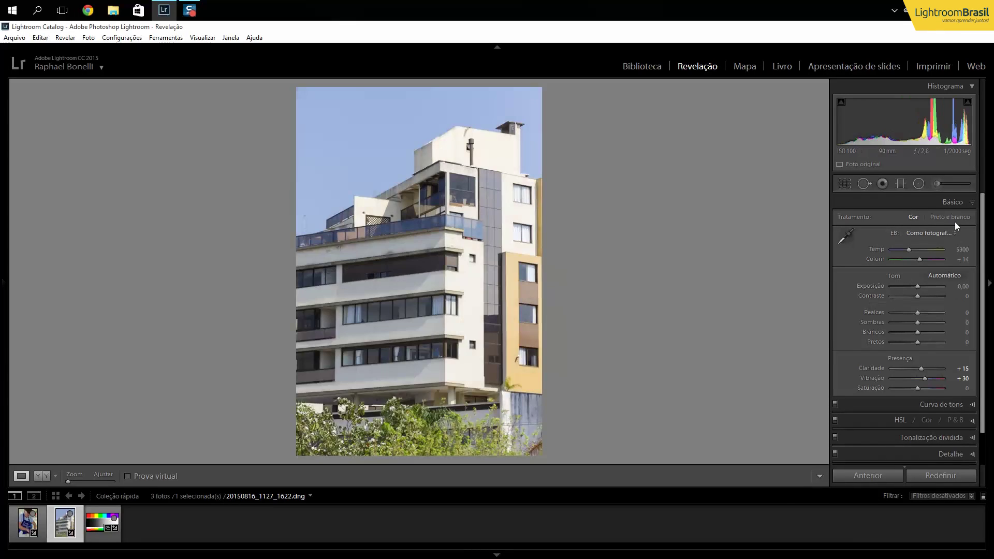
pyautogui.click(956, 202)
pyautogui.click(973, 219)
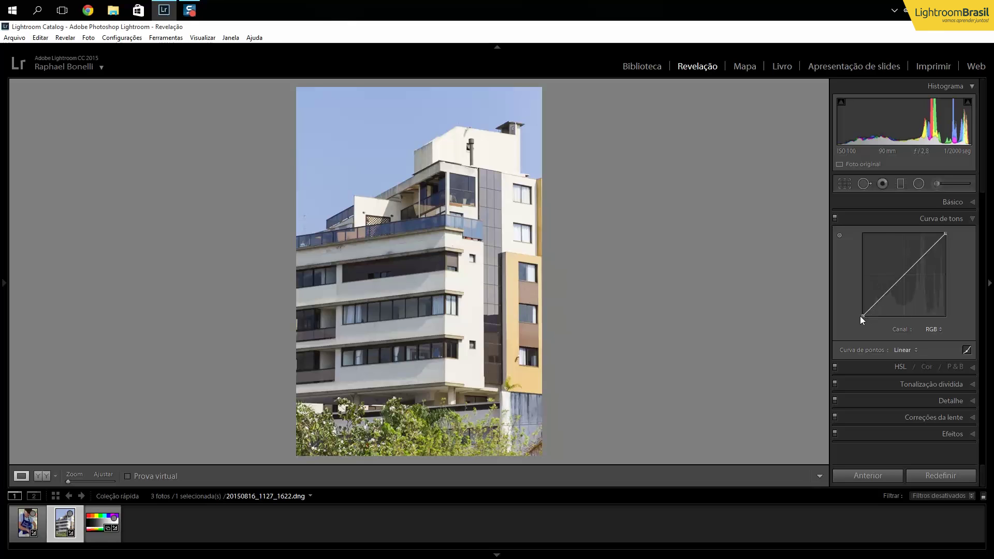
# - Raise the RGB curve's black endpoint to fade the blacks, and anchor the lower midtones and highlights with two points
pyautogui.moveTo(863, 315); pyautogui.dragTo(895, 283)
pyautogui.click(923, 256)
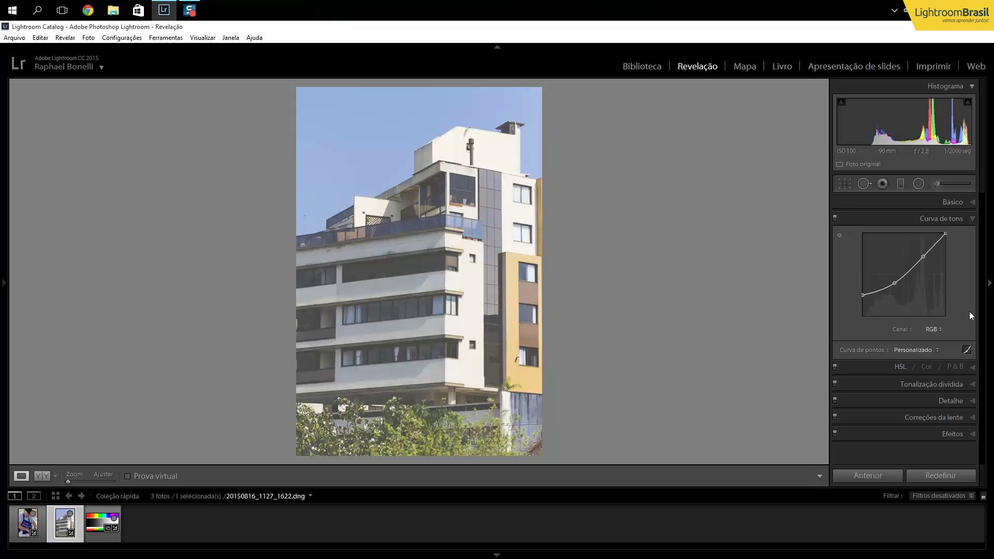